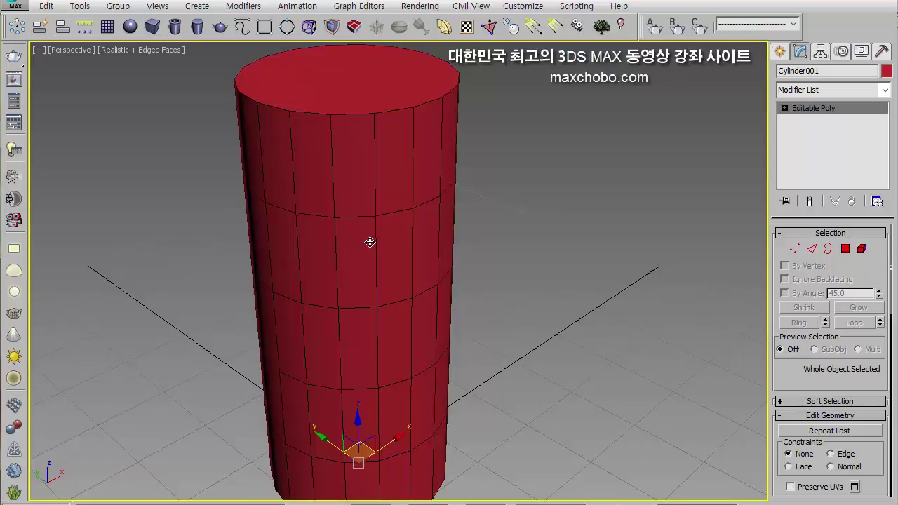
Nudge the view over the red cylinder and switch to the Select tool.
{"action": "middle_click_drag", "start_coordinate": [371, 146], "coordinate": [374, 148]}
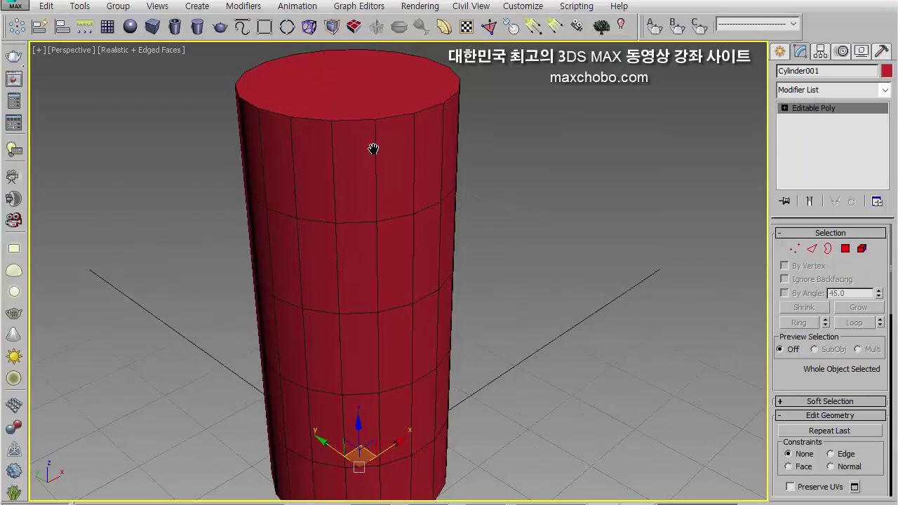
{"action": "key", "text": "q"}
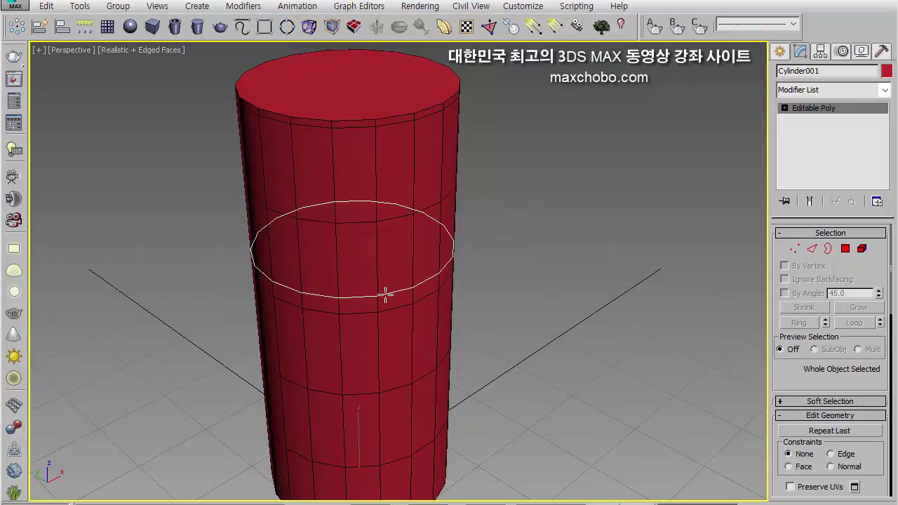
Insert a support edge loop beside the cylinder's upper loop with Swift Loop.
{"action": "left_click", "coordinate": [422, 273]}
{"action": "right_click", "coordinate": [395, 268]}
{"action": "middle_click_drag", "start_coordinate": [395, 268], "coordinate": [400, 278]}
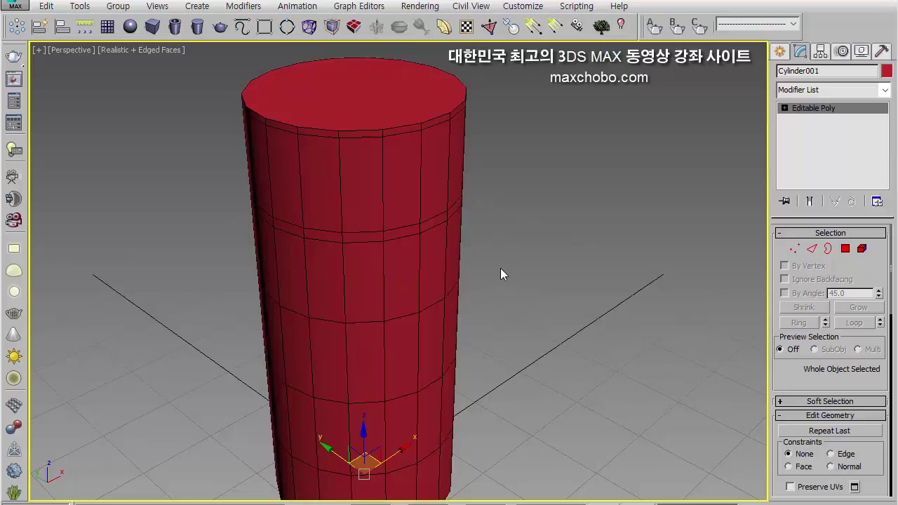
Enable NURMS Subdivision with Iterations 2 and orbit to inspect the rounded top.
{"action": "key", "text": "ctrl+m"}
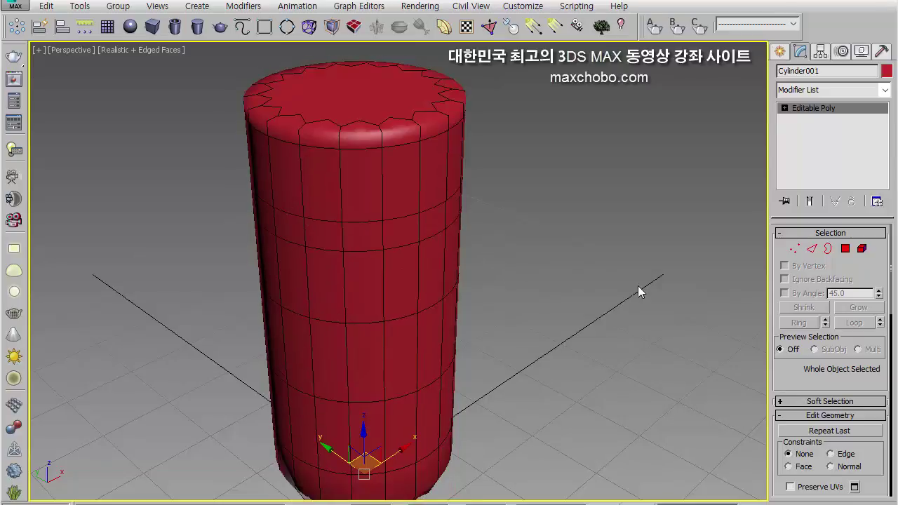
{"action": "left_click_drag", "start_coordinate": [786, 364], "coordinate": [765, 126]}
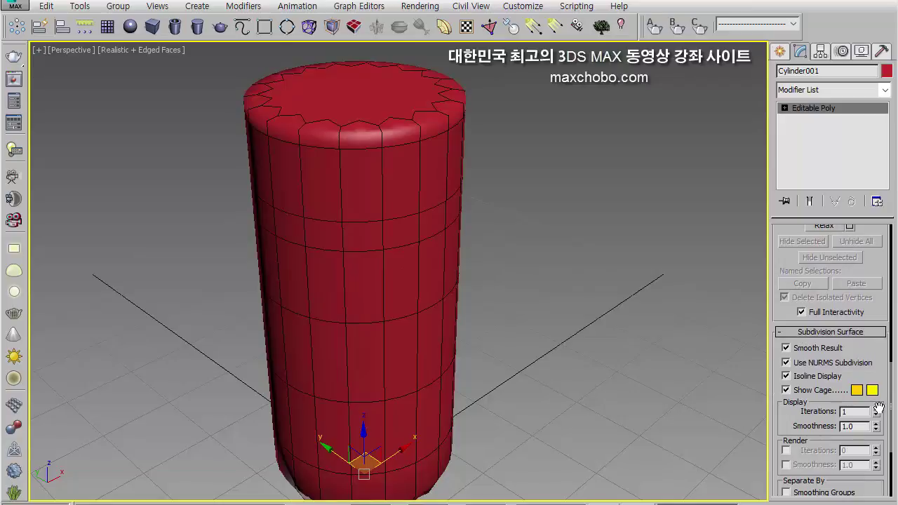
{"action": "left_click", "coordinate": [875, 408]}
{"action": "mouse_move", "coordinate": [386, 346]}
{"action": "middle_mouse_down"}
{"action": "mouse_move", "coordinate": [381, 327]}
{"action": "mouse_move", "coordinate": [379, 353]}
{"action": "middle_mouse_up"}
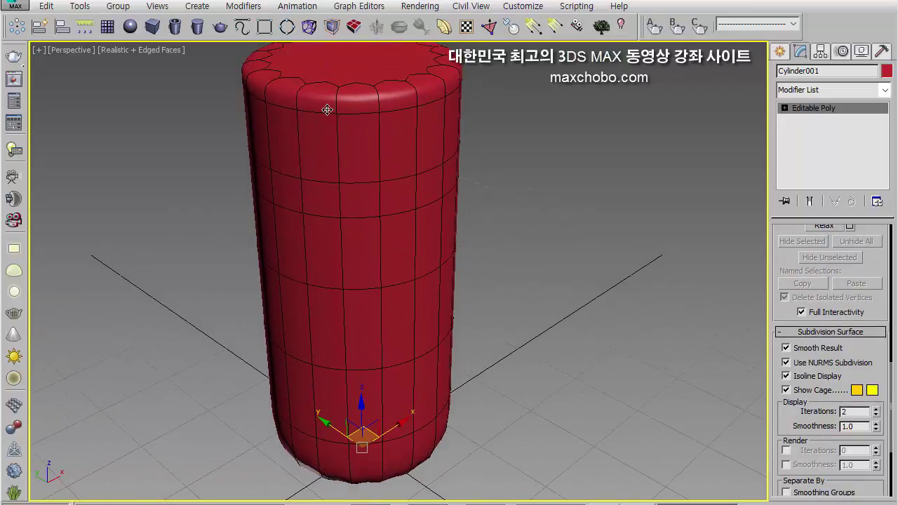
{"action": "mouse_move", "coordinate": [374, 249]}
{"action": "middle_mouse_down", "text": "alt"}
{"action": "mouse_move", "coordinate": [375, 164]}
{"action": "mouse_move", "coordinate": [357, 275]}
{"action": "middle_mouse_up", "text": "alt"}
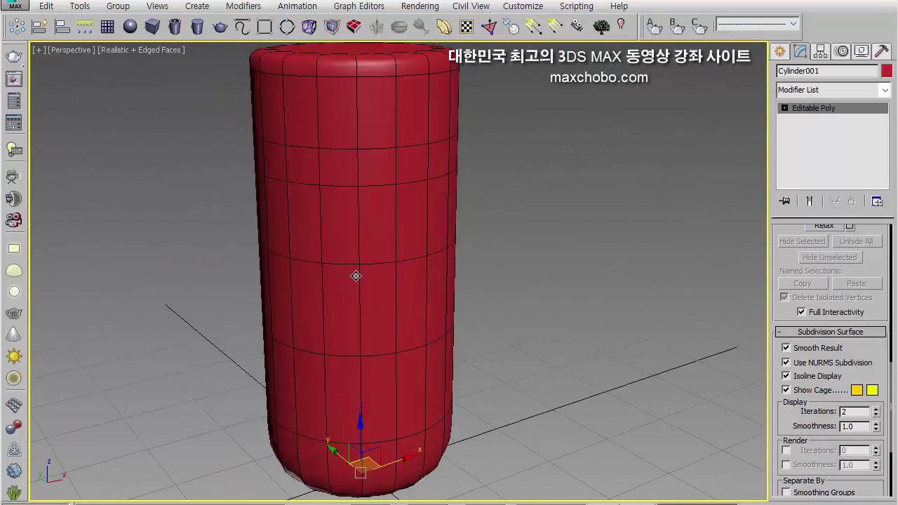
{"action": "middle_click_drag", "start_coordinate": [367, 316], "coordinate": [352, 301], "text": "alt"}
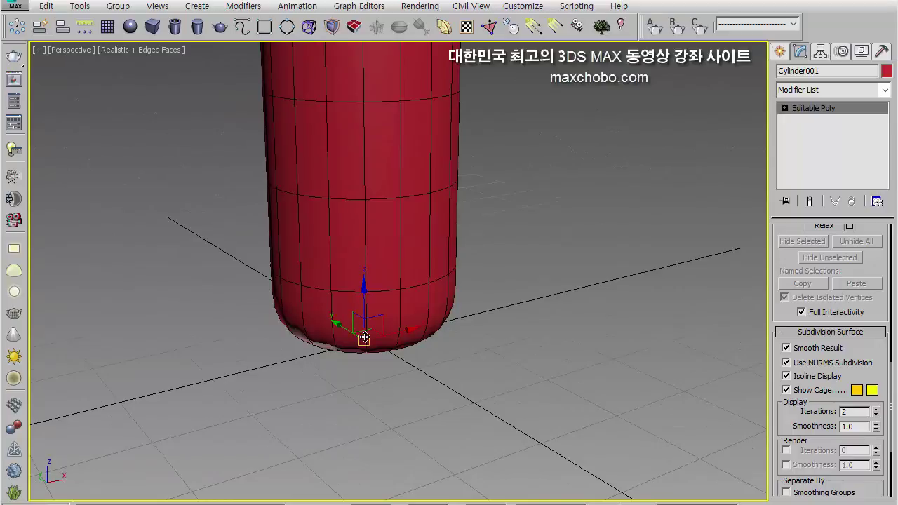
Scale the bottom vertices, inspect the underside, then turn NURMS smoothing back off.
{"action": "key", "text": "e"}
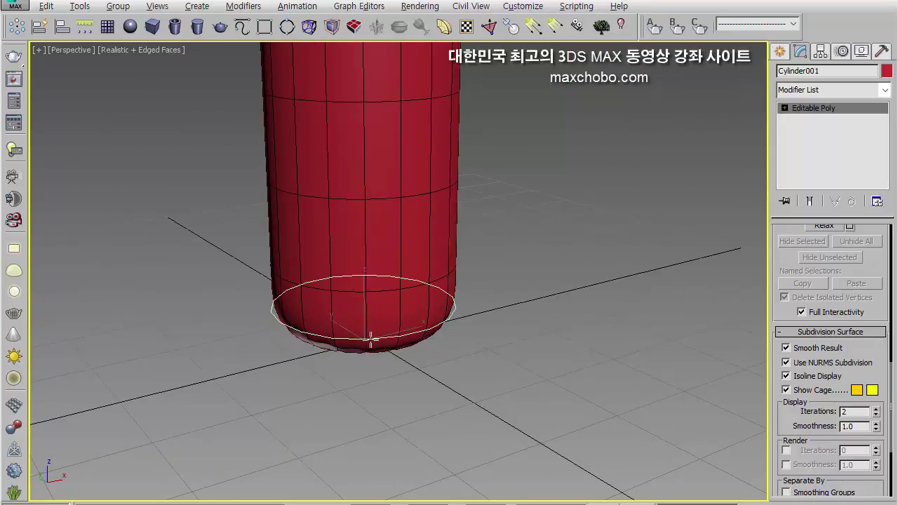
{"action": "mouse_move", "coordinate": [371, 340]}
{"action": "left_mouse_down"}
{"action": "mouse_move", "coordinate": [376, 376]}
{"action": "mouse_move", "coordinate": [367, 344]}
{"action": "left_mouse_up"}
{"action": "middle_click_drag", "start_coordinate": [374, 345], "coordinate": [341, 277], "text": "alt"}
{"action": "scroll", "coordinate": [351, 286], "scroll_direction": "down", "scroll_amount": 3}
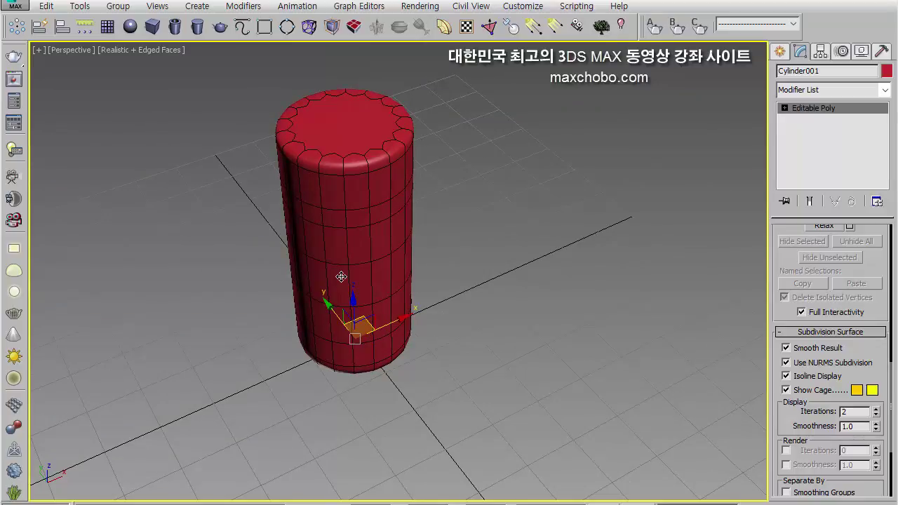
{"action": "middle_click_drag", "start_coordinate": [344, 206], "coordinate": [316, 247], "text": "alt"}
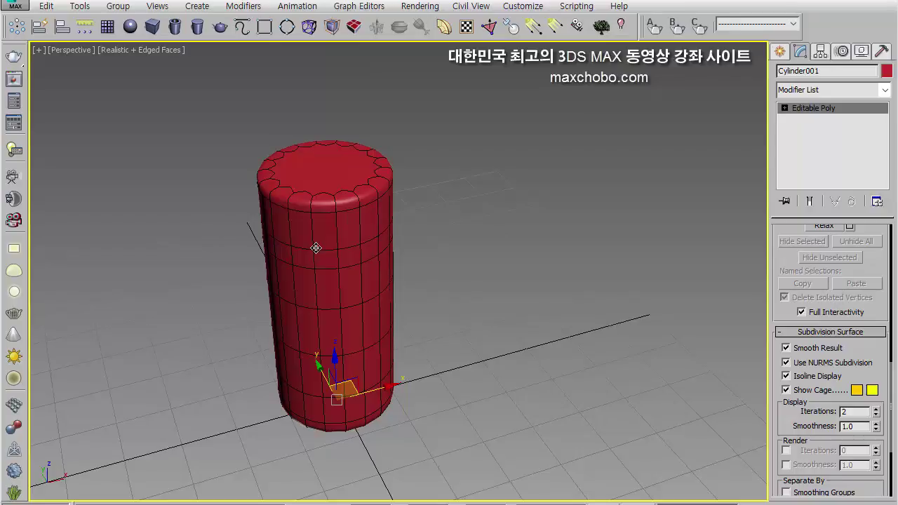
{"action": "key", "text": "ctrl+BackSpace"}
{"action": "scroll", "coordinate": [316, 232], "scroll_direction": "up", "scroll_amount": 6}
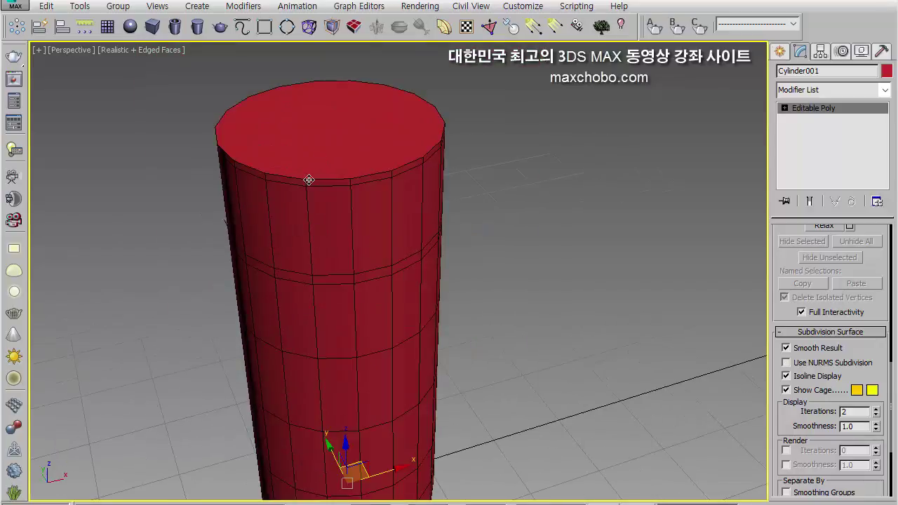
Extrude the top cap polygon slightly upward to form a thin band around the rim.
{"action": "key", "text": "4"}
{"action": "left_click", "coordinate": [315, 155]}
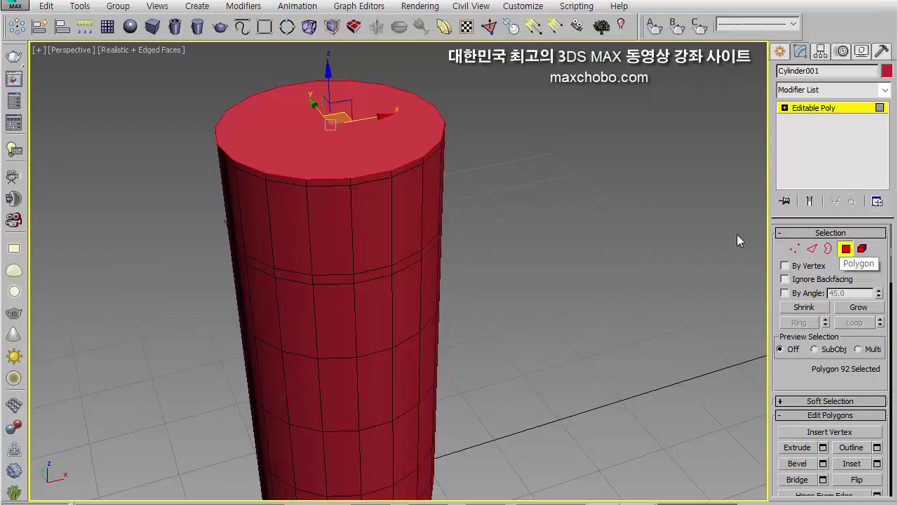
{"action": "right_click", "coordinate": [352, 139]}
{"action": "left_click", "coordinate": [323, 171]}
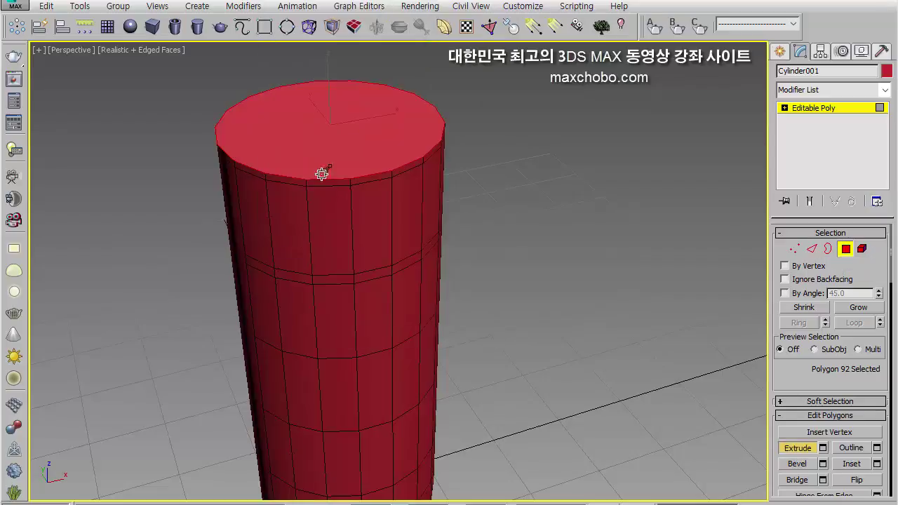
{"action": "left_click_drag", "start_coordinate": [335, 137], "coordinate": [337, 136]}
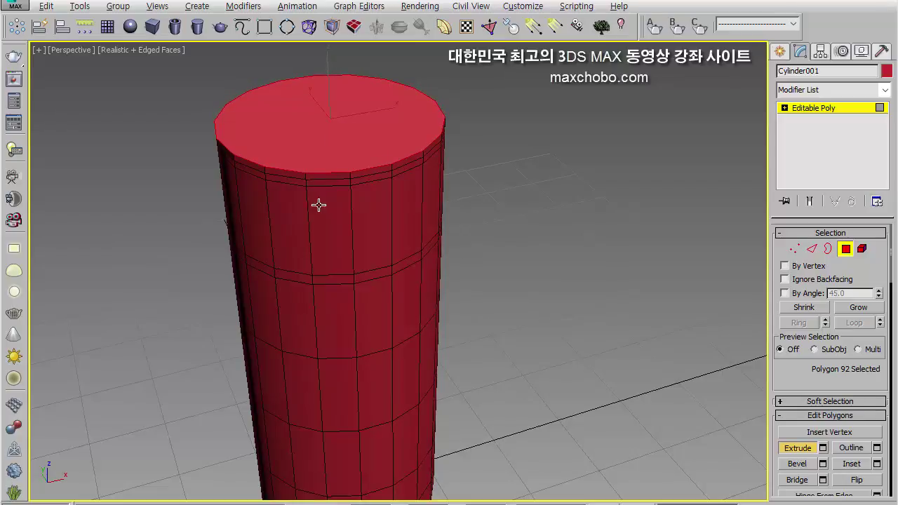
{"action": "middle_click_drag", "start_coordinate": [317, 204], "coordinate": [302, 152], "text": "alt"}
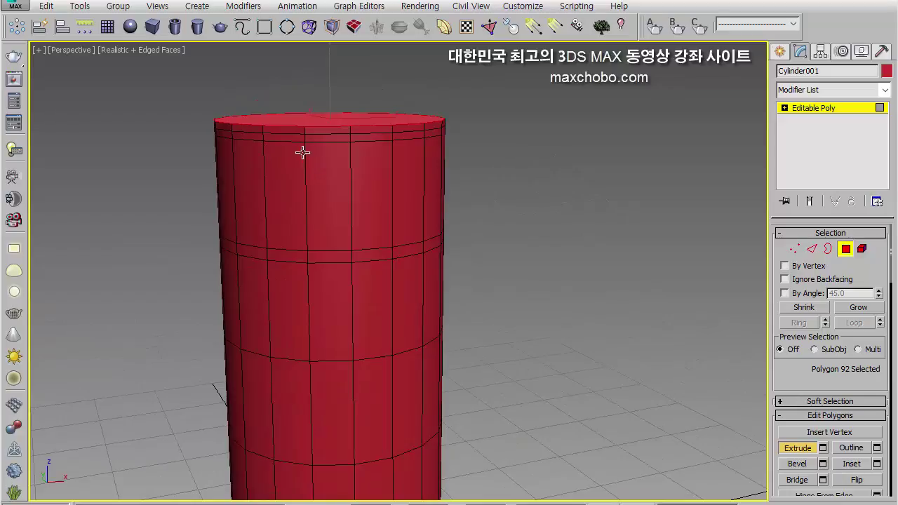
{"action": "right_click", "coordinate": [298, 117]}
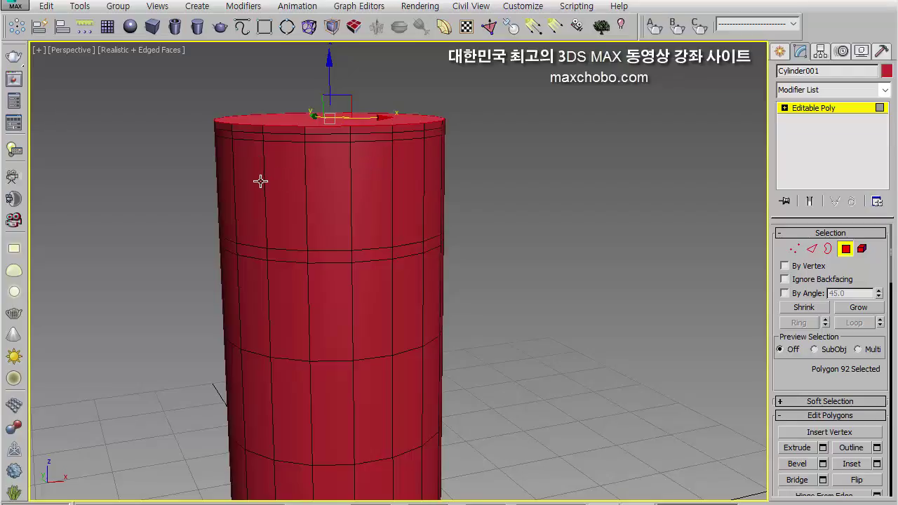
Connect the upper band's vertical edges with 1 segment, pinched and slid up near the top.
{"action": "key", "text": "2"}
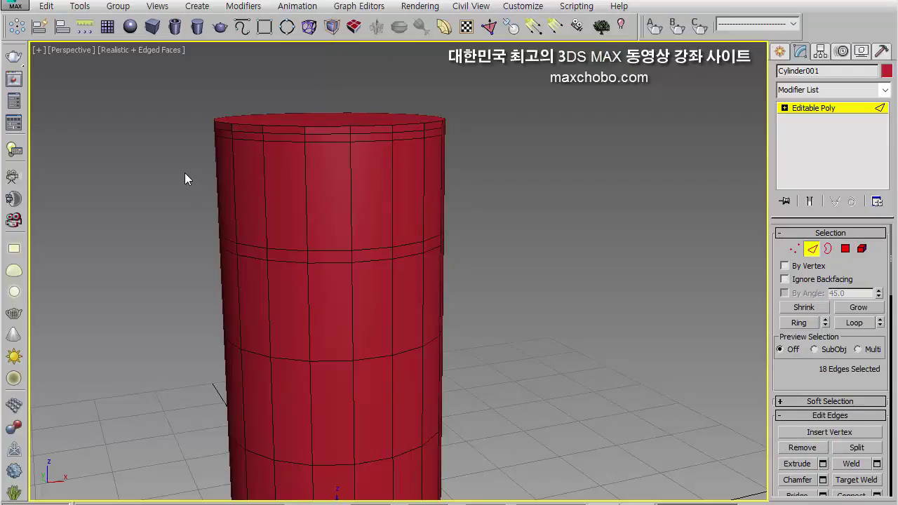
{"action": "left_click_drag", "start_coordinate": [183, 171], "coordinate": [491, 204]}
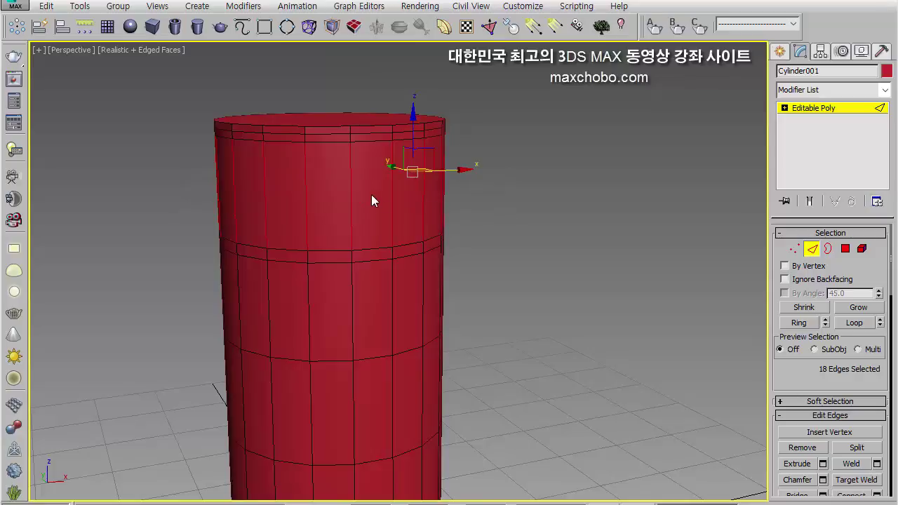
{"action": "right_click", "coordinate": [371, 169]}
{"action": "left_click", "coordinate": [586, 199]}
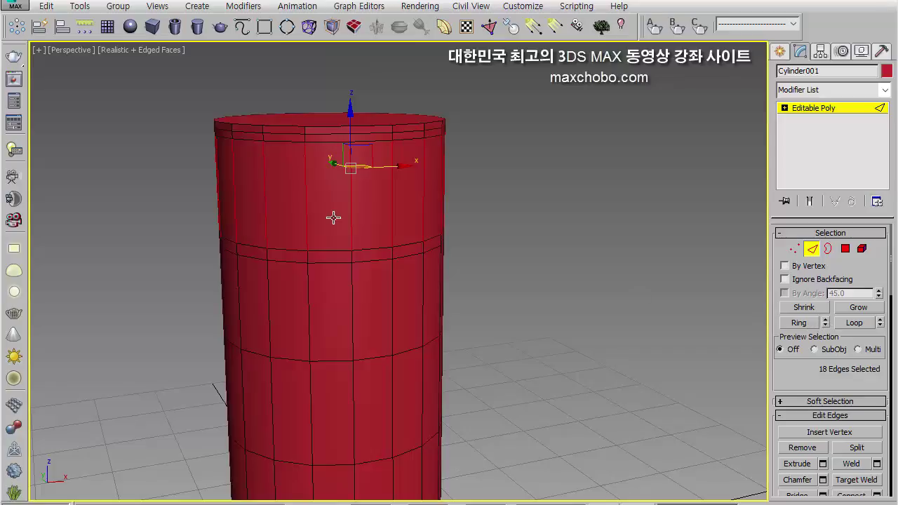
{"action": "right_click", "coordinate": [353, 194]}
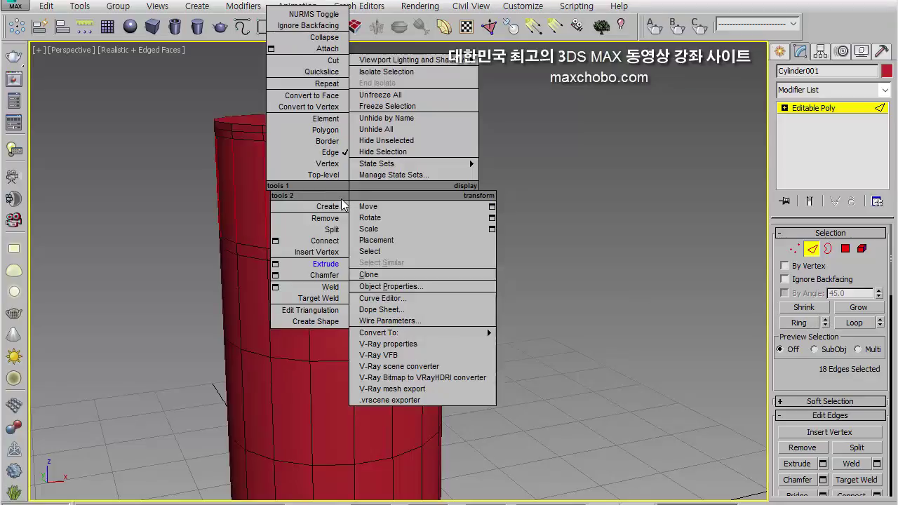
{"action": "left_click", "coordinate": [276, 241]}
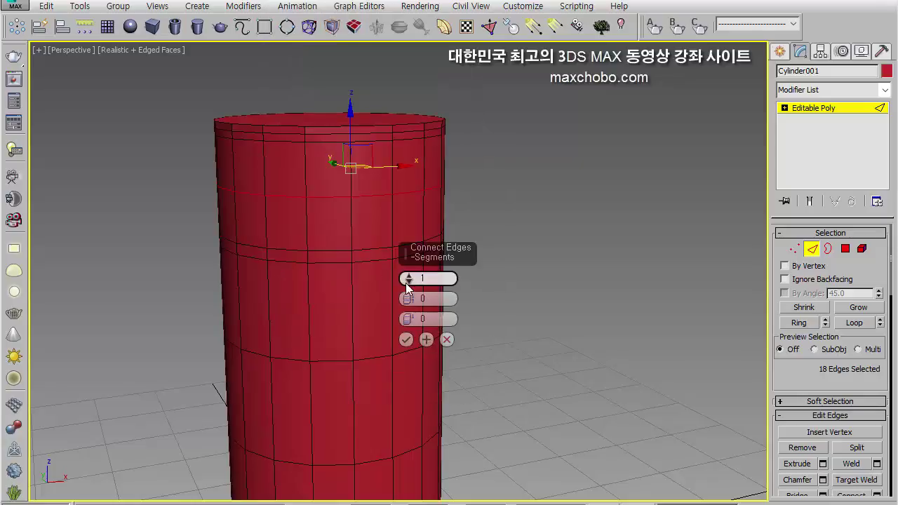
{"action": "left_click_drag", "start_coordinate": [409, 298], "coordinate": [405, 236]}
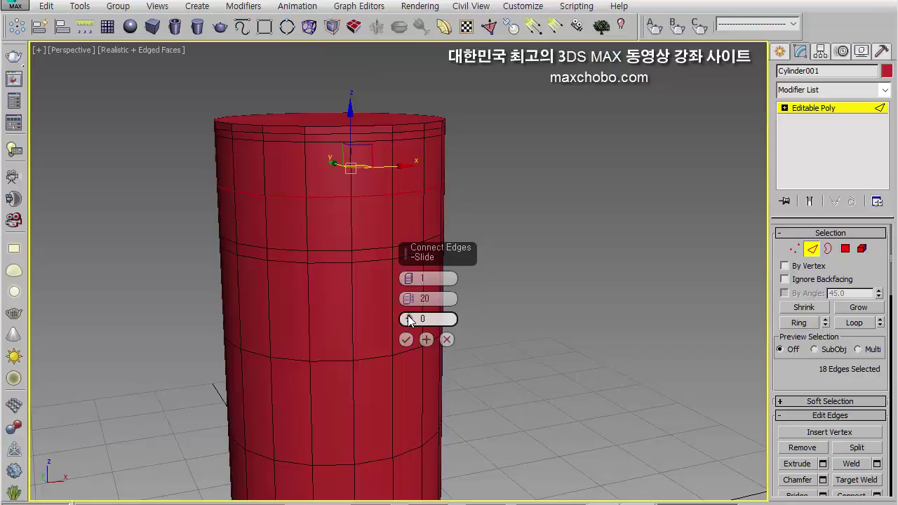
{"action": "left_click_drag", "start_coordinate": [409, 320], "coordinate": [389, 71]}
{"action": "left_click", "coordinate": [405, 339]}
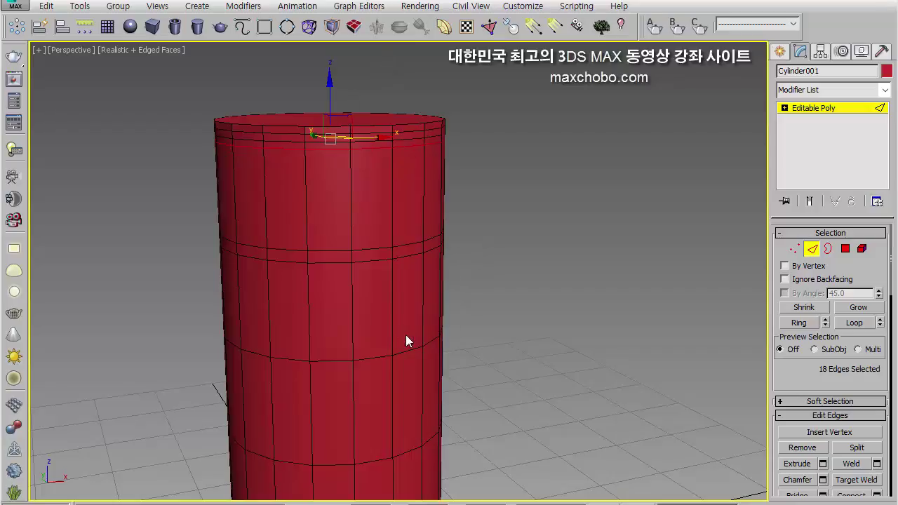
{"action": "left_click", "coordinate": [466, 319]}
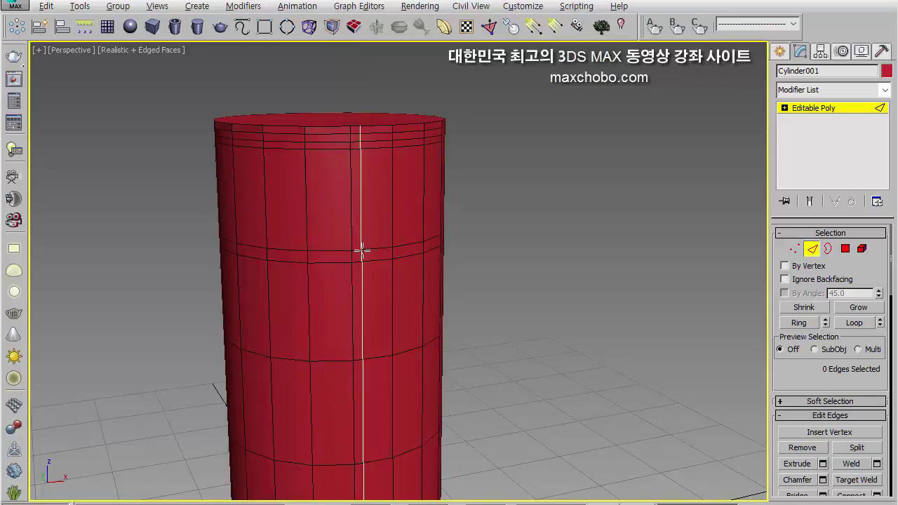
Orbit to frame the upper rings and show the Modeling ribbon with its polygon panels expanded.
{"action": "mouse_move", "coordinate": [262, 257]}
{"action": "middle_mouse_down", "text": "alt"}
{"action": "mouse_move", "coordinate": [246, 304]}
{"action": "mouse_move", "coordinate": [266, 313]}
{"action": "mouse_move", "coordinate": [277, 263]}
{"action": "middle_mouse_up", "text": "alt"}
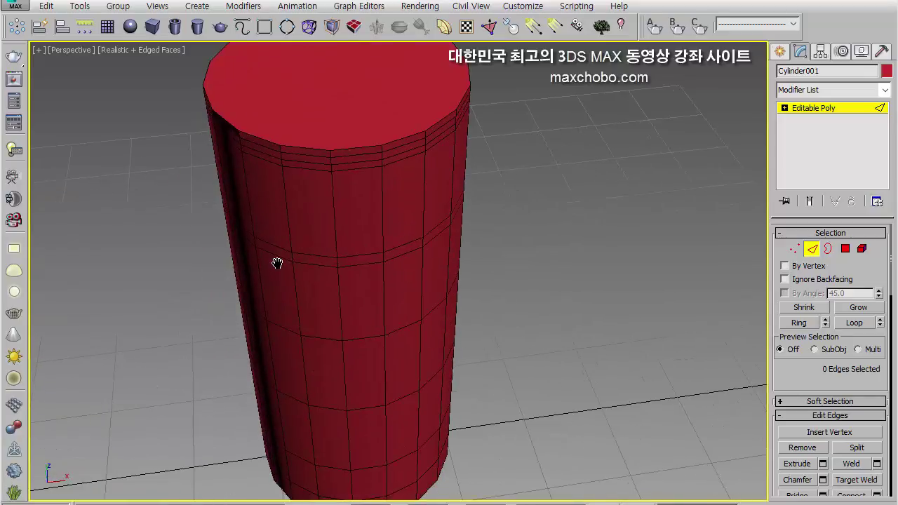
{"action": "middle_click_drag", "start_coordinate": [281, 262], "coordinate": [288, 240], "text": "alt"}
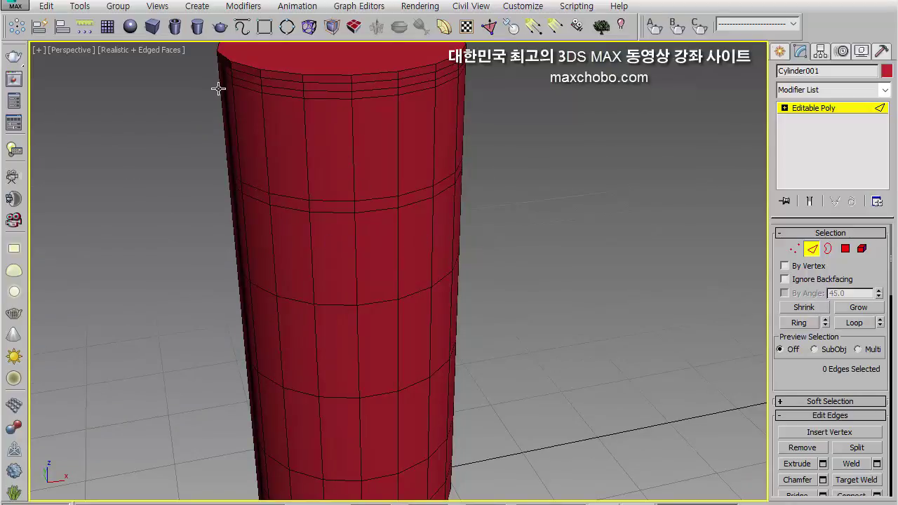
{"action": "middle_click_drag", "start_coordinate": [268, 186], "coordinate": [291, 193], "text": "alt"}
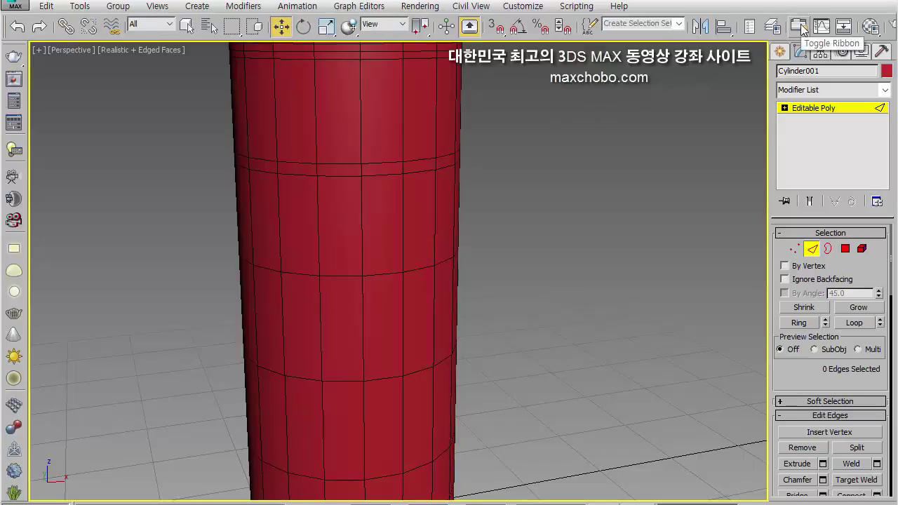
{"action": "left_click", "coordinate": [802, 28]}
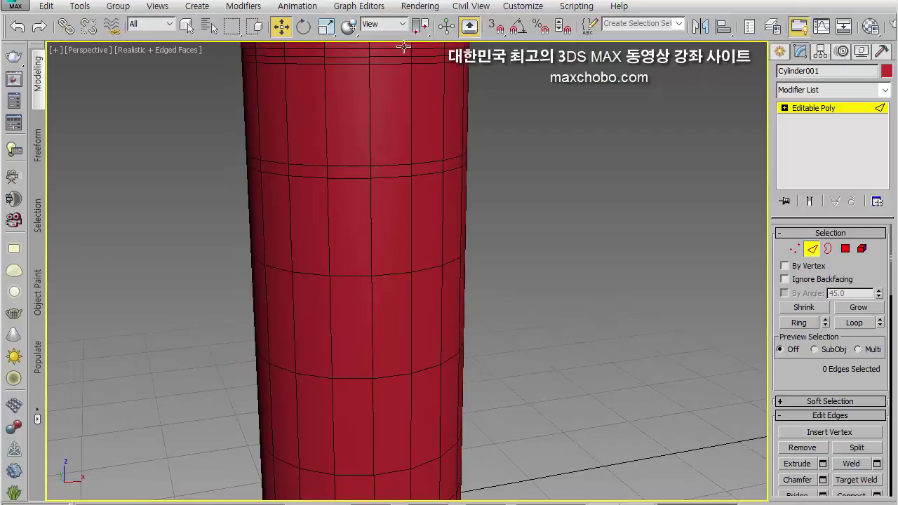
{"action": "left_click", "coordinate": [38, 86]}
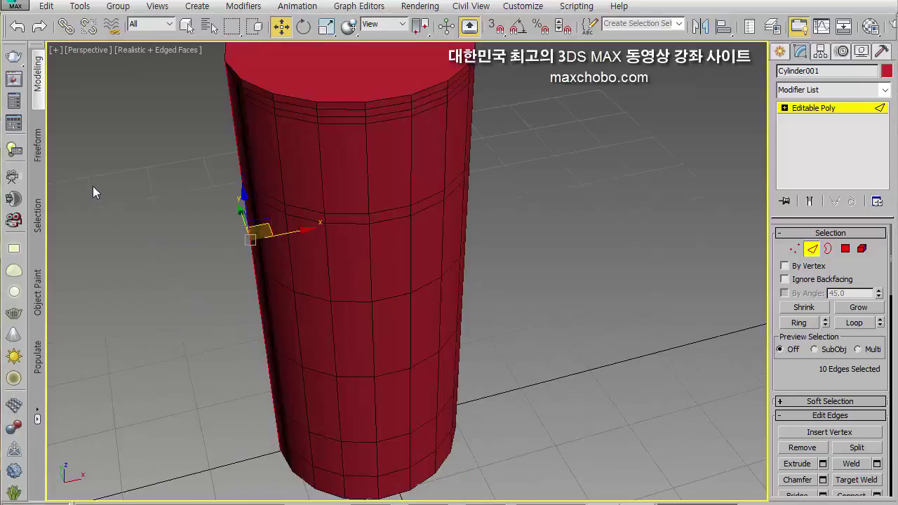
{"action": "left_click", "coordinate": [40, 77]}
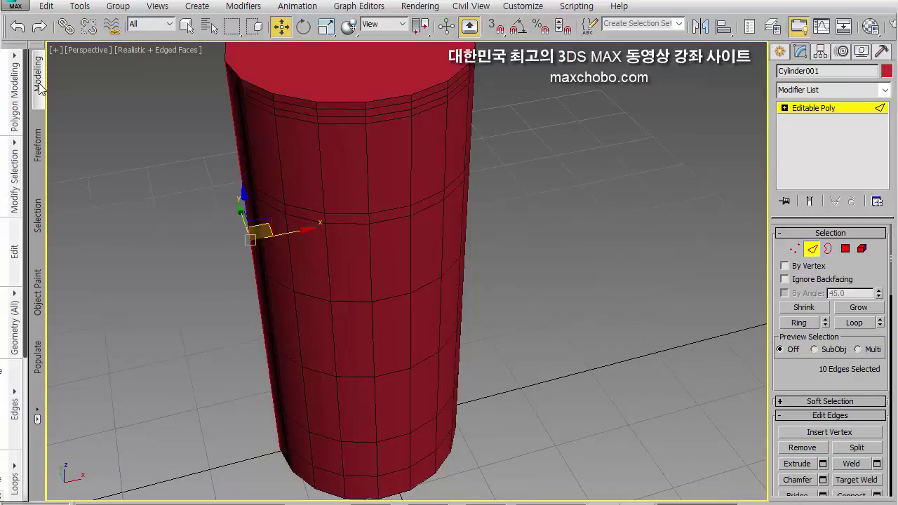
Switch to Select then Move, and open the Customize menu.
{"action": "key", "text": "q"}
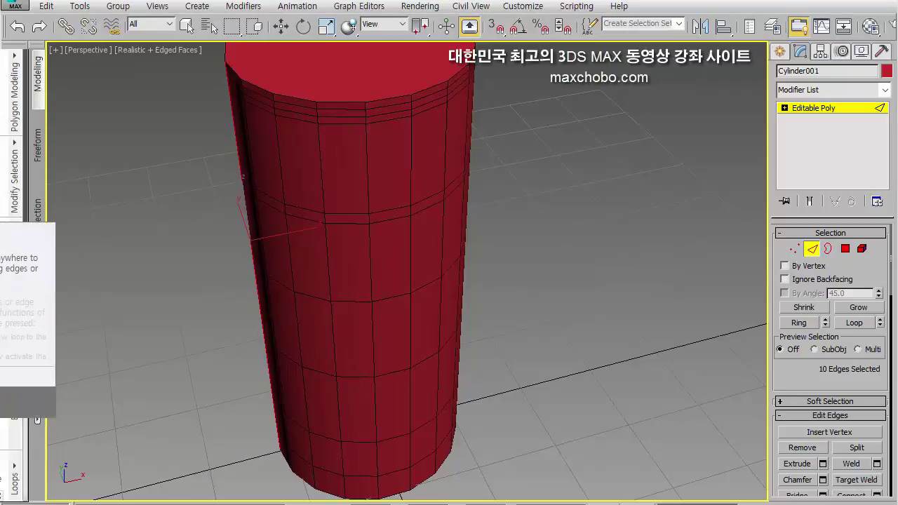
{"action": "key", "text": "w"}
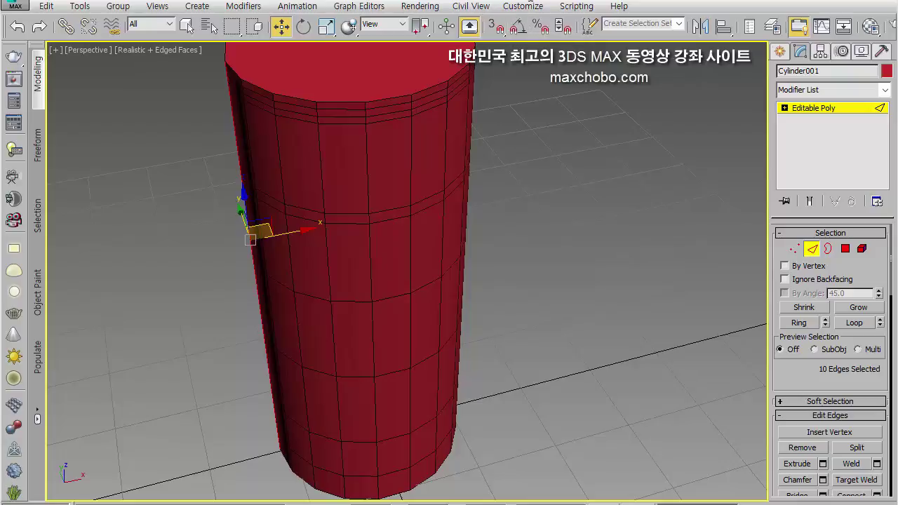
{"action": "left_click", "coordinate": [525, 7]}
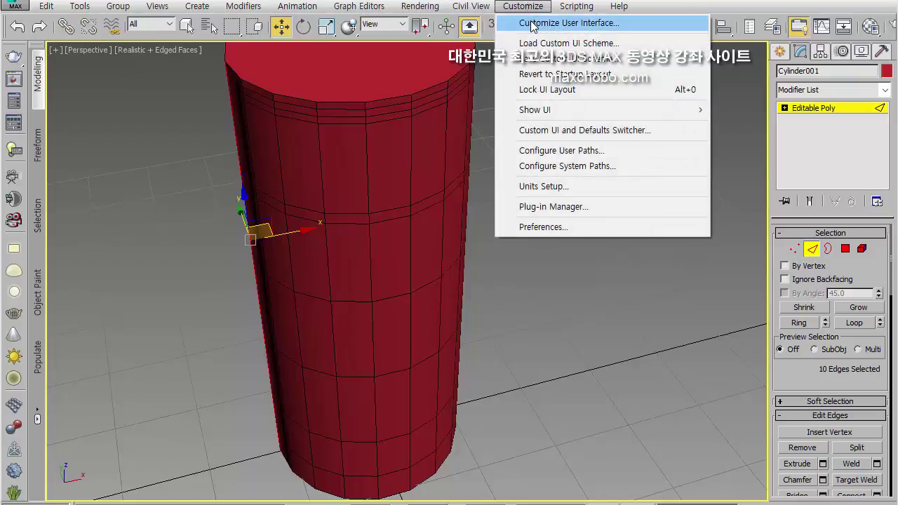
In Customize User Interface, find Swift Loop via 'swi', check its Alt+1 hotkey, then close.
{"action": "left_click", "coordinate": [522, 23]}
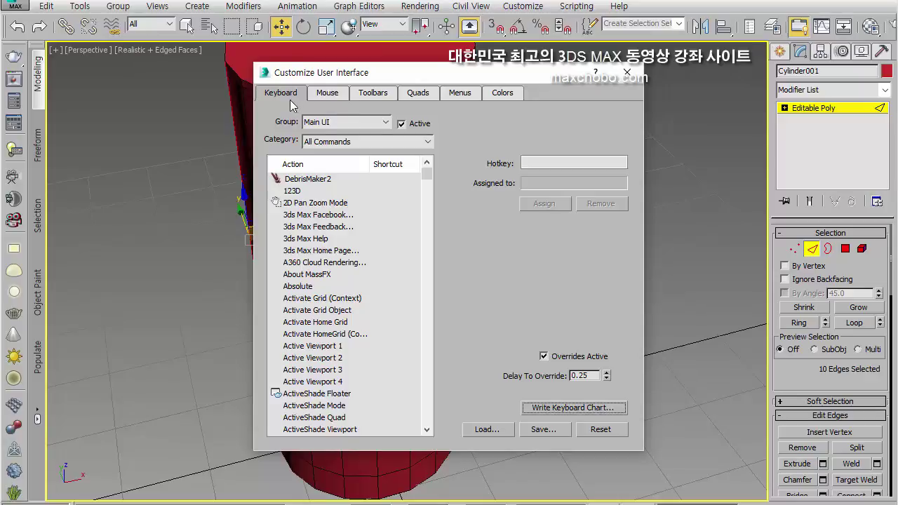
{"action": "left_click_drag", "start_coordinate": [316, 75], "coordinate": [316, 56]}
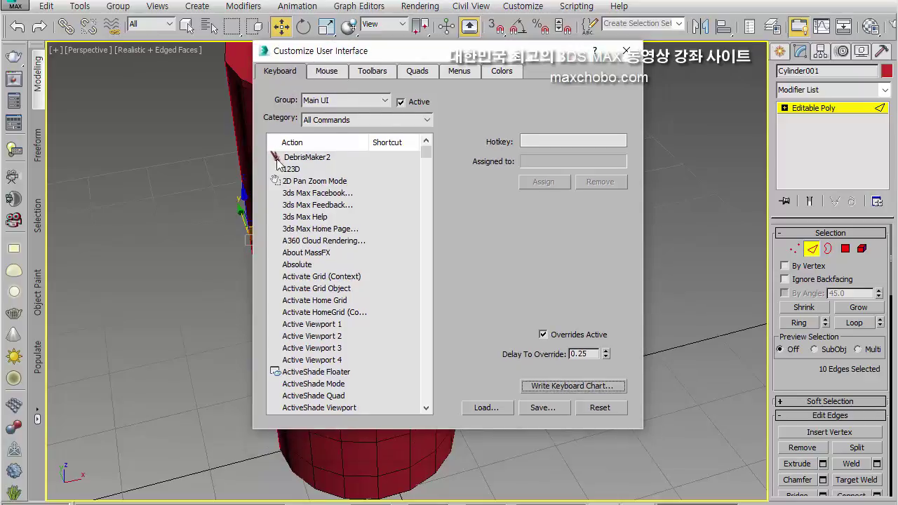
{"action": "left_click", "coordinate": [293, 196]}
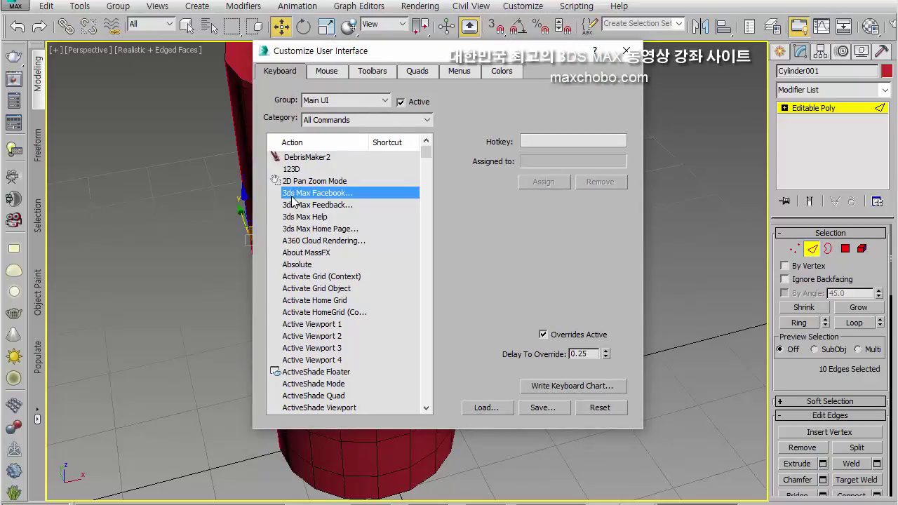
{"action": "type", "text": "swi"}
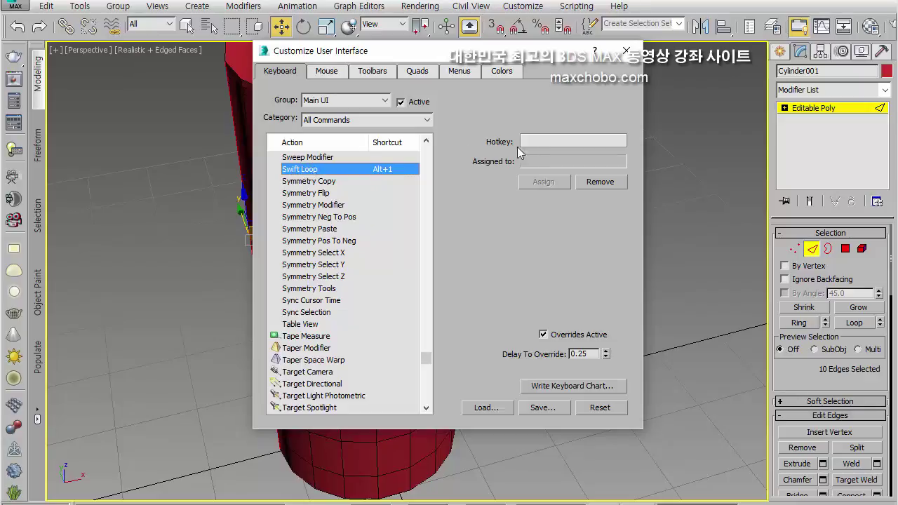
{"action": "left_click", "coordinate": [547, 140]}
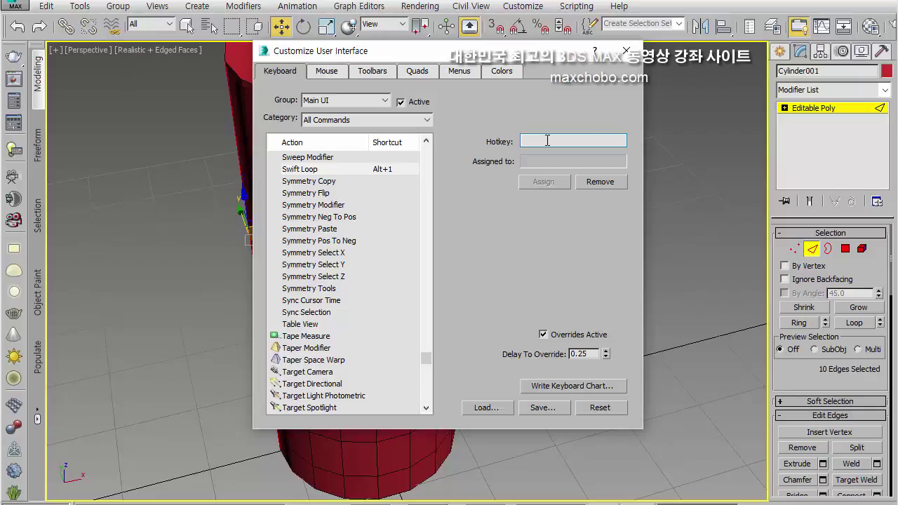
{"action": "key", "text": "alt+1"}
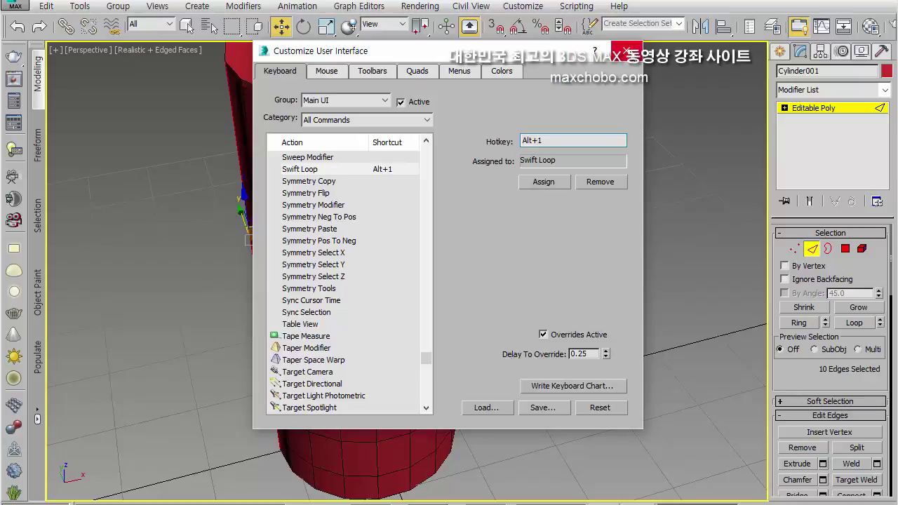
{"action": "left_click", "coordinate": [626, 54]}
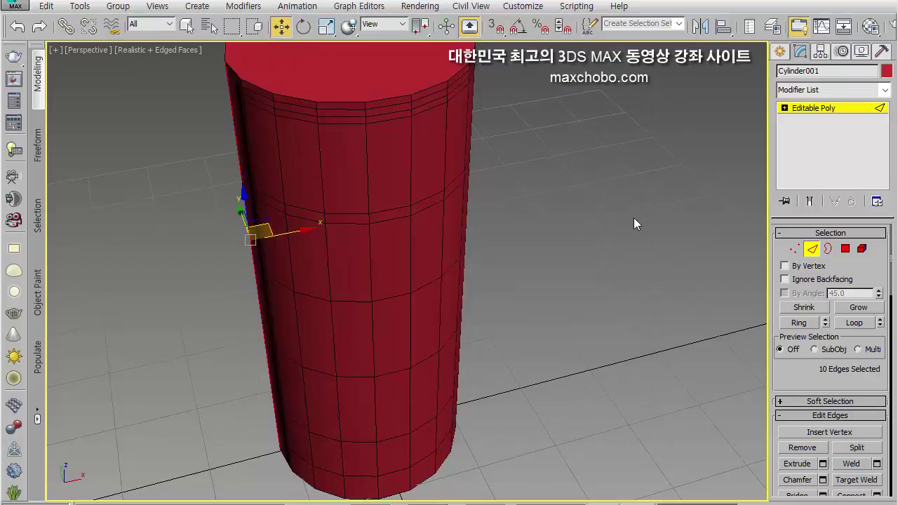
Pan, orbit and zoom in on the cylinder's top edge loops, keeping the main toolbar shown.
{"action": "middle_click_drag", "start_coordinate": [561, 232], "coordinate": [456, 254]}
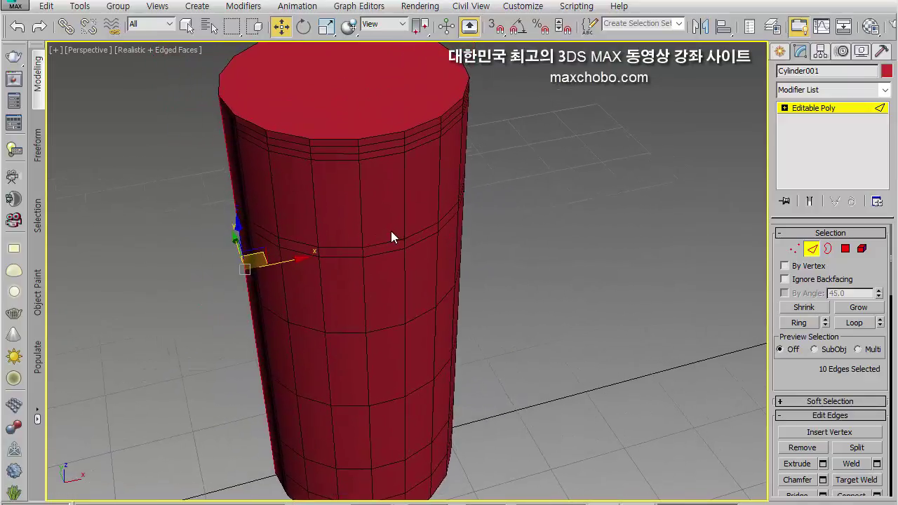
{"action": "middle_click_drag", "start_coordinate": [391, 231], "coordinate": [385, 207], "text": "alt"}
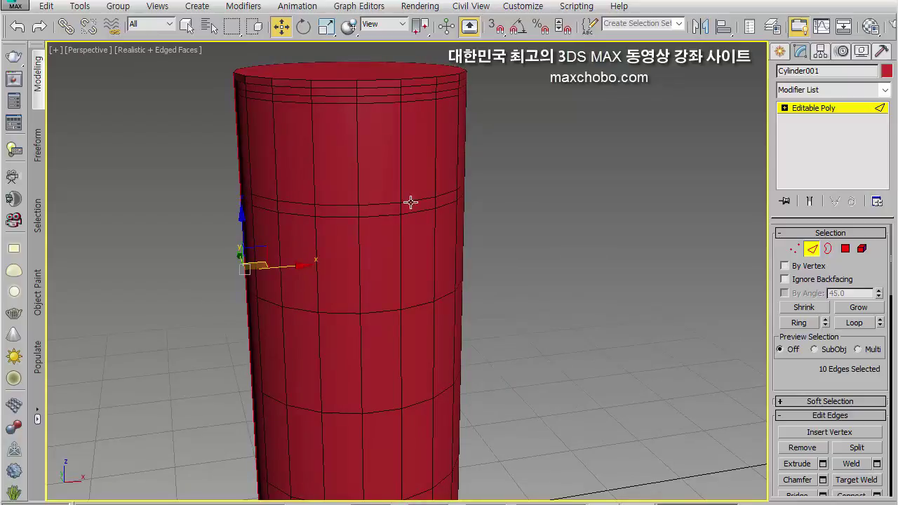
{"action": "mouse_move", "coordinate": [857, 130]}
{"action": "left_mouse_down"}
{"action": "mouse_move", "coordinate": [777, 133]}
{"action": "mouse_move", "coordinate": [873, 106]}
{"action": "mouse_move", "coordinate": [839, 143]}
{"action": "mouse_move", "coordinate": [784, 149]}
{"action": "left_mouse_up"}
{"action": "key", "text": "Escape"}
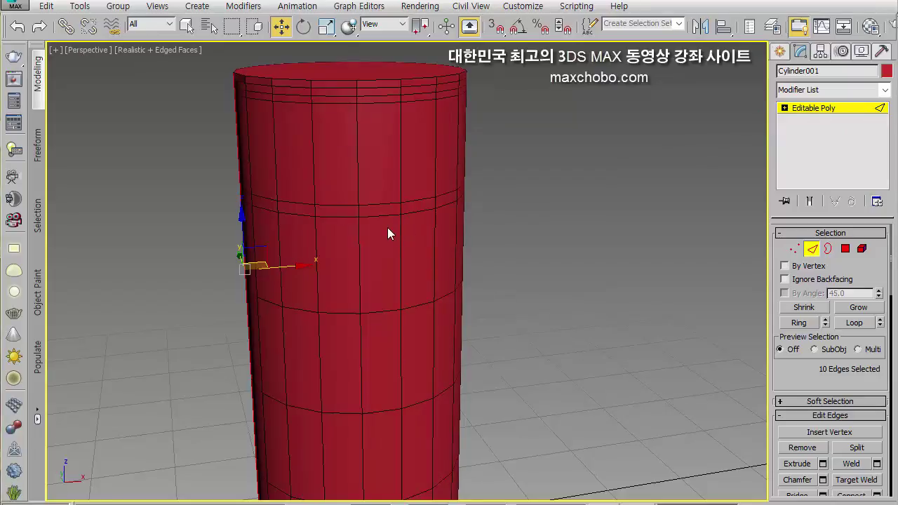
{"action": "scroll", "coordinate": [363, 232], "scroll_direction": "up", "scroll_amount": 1}
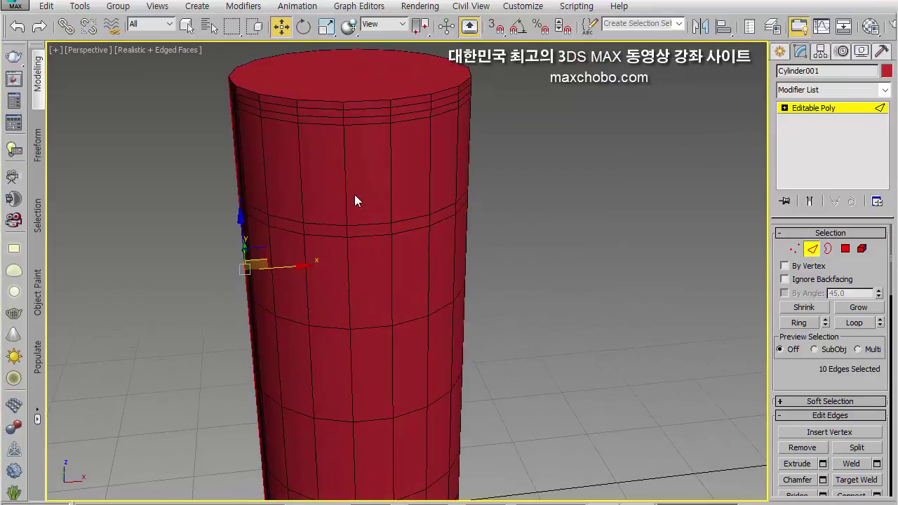
{"action": "scroll", "coordinate": [354, 195], "scroll_direction": "up", "scroll_amount": 3}
{"action": "middle_click_drag", "start_coordinate": [354, 196], "coordinate": [354, 232]}
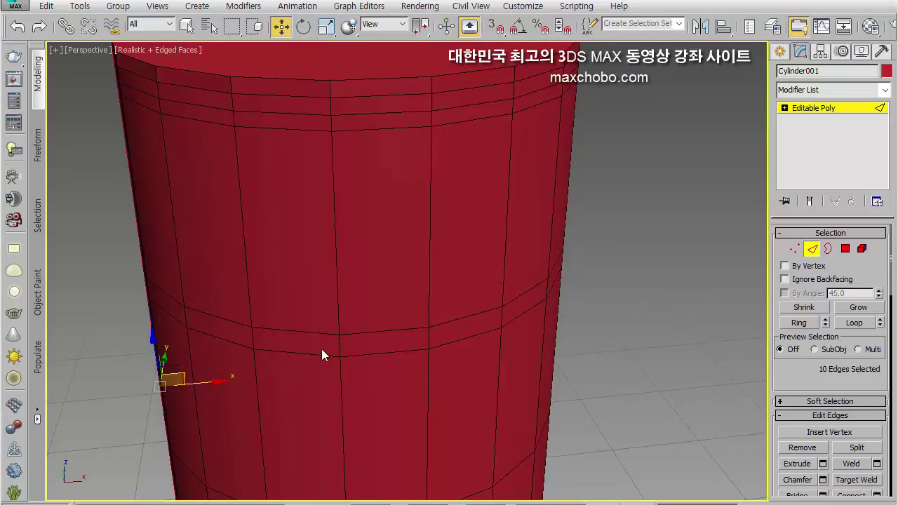
{"action": "key", "text": "alt+6"}
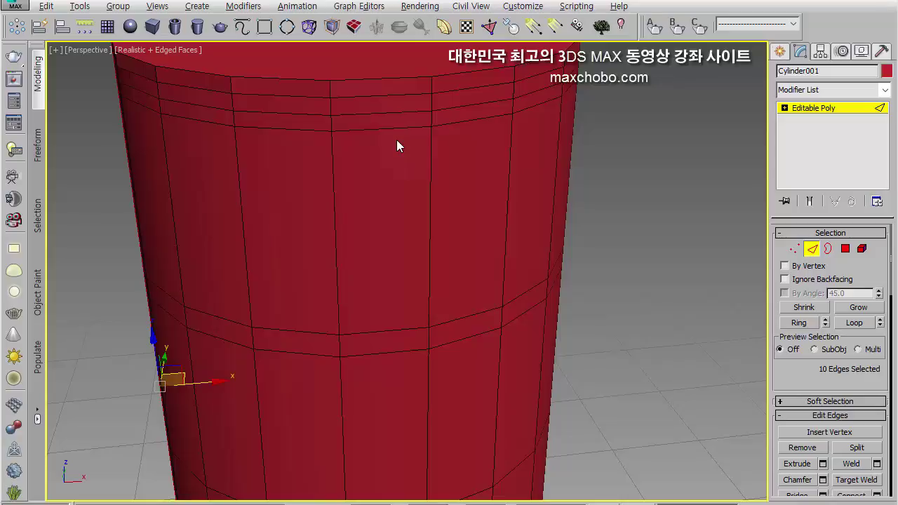
{"action": "key", "text": "alt"}
{"action": "key", "text": "alt+6"}
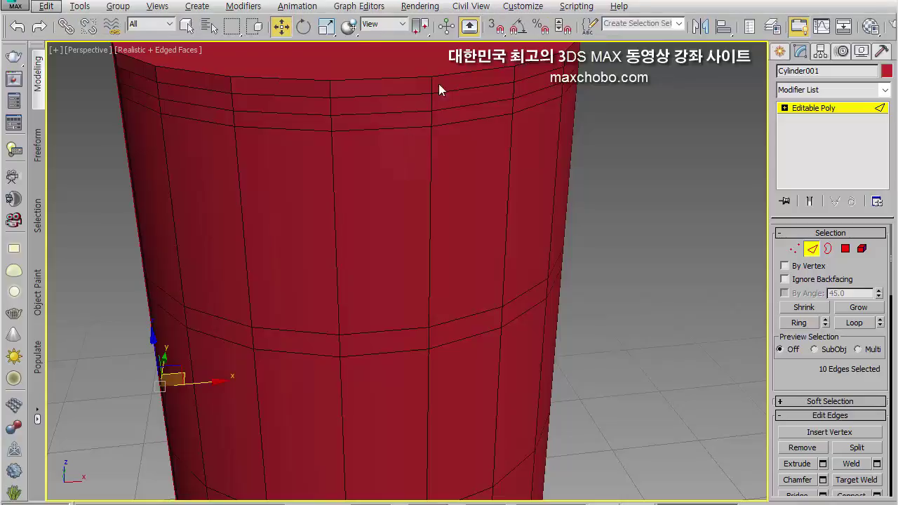
Change snapping from Pivot to Vertex in Grid and Snap Settings and enable snaps.
{"action": "right_click", "coordinate": [496, 32]}
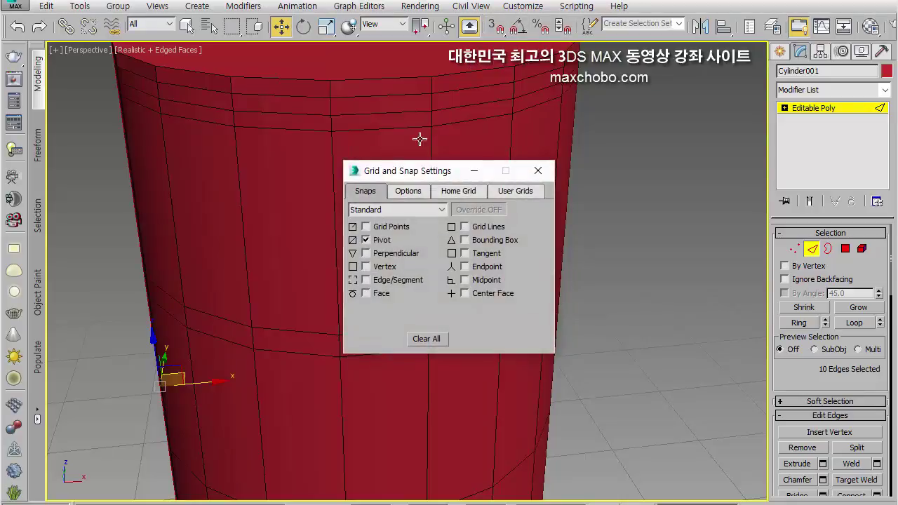
{"action": "left_click", "coordinate": [379, 241]}
{"action": "left_click", "coordinate": [538, 171]}
{"action": "key", "text": "s"}
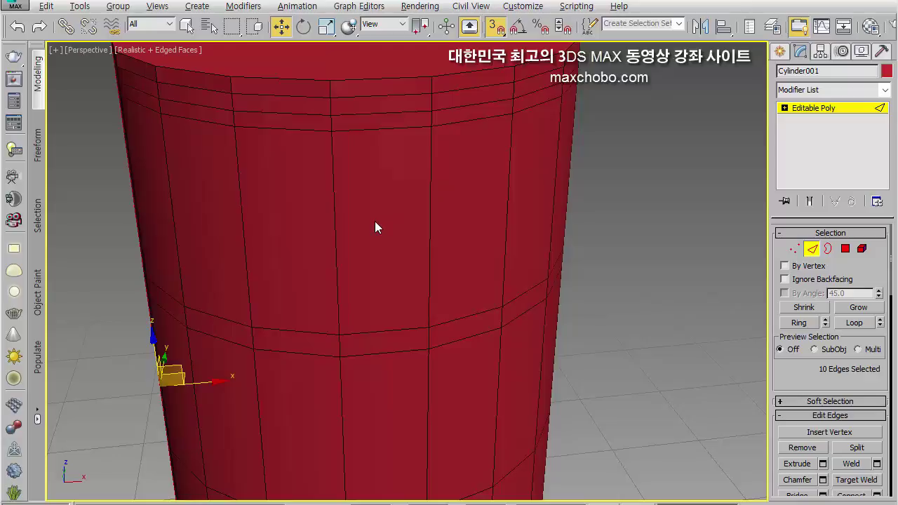
Cut a vertex-snapped diagonal edge from the upper ring down to the lower ring.
{"action": "key", "text": "x"}
{"action": "left_click", "coordinate": [431, 127]}
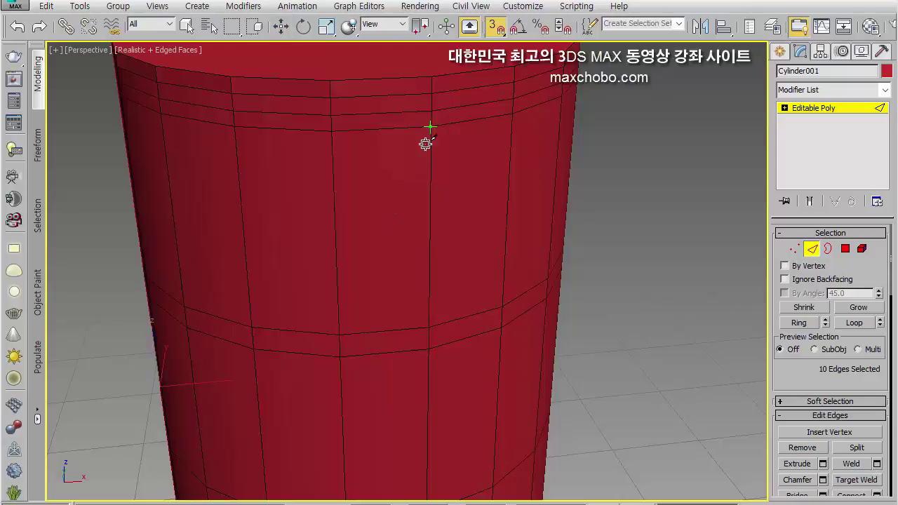
{"action": "left_click", "coordinate": [341, 333]}
With snapping off, cut a second diagonal edge to the lower ring, then exit Edge level.
{"action": "key", "text": "s"}
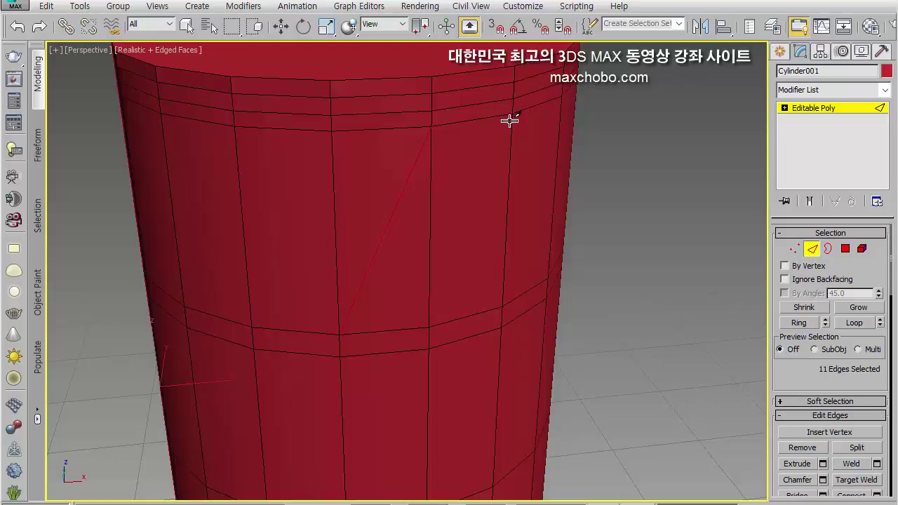
{"action": "left_click", "coordinate": [442, 316]}
{"action": "scroll", "coordinate": [443, 317], "scroll_direction": "up", "scroll_amount": 5}
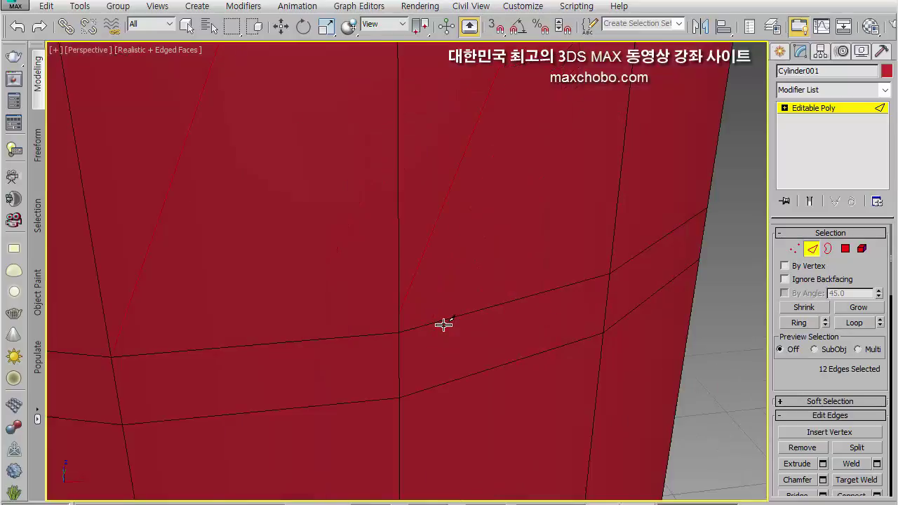
{"action": "scroll", "coordinate": [443, 323], "scroll_direction": "down", "scroll_amount": 3}
{"action": "key", "text": "w"}
{"action": "key", "text": "2"}
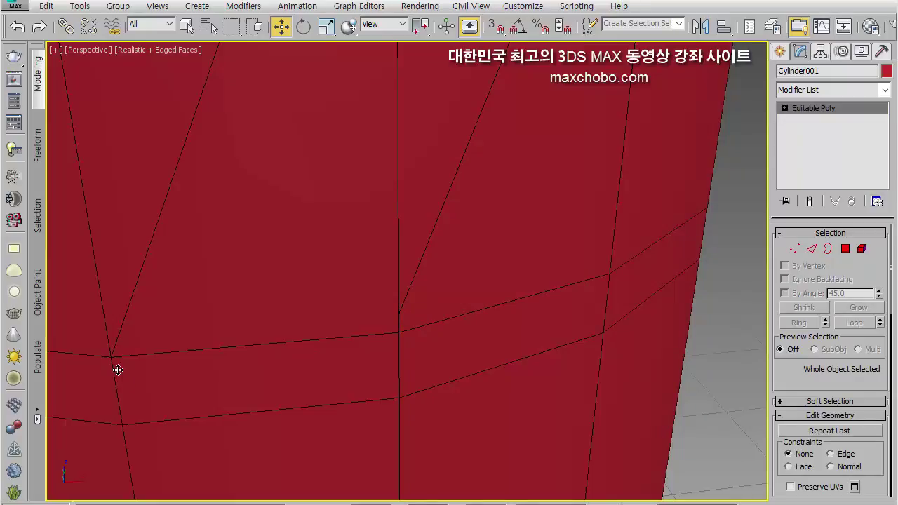
Clear annotations, zoom out to centre Cylinder001, and activate Swift Loop near the diagonal cuts.
{"action": "mouse_move", "coordinate": [124, 377]}
{"action": "left_mouse_down"}
{"action": "mouse_move", "coordinate": [102, 339]}
{"action": "mouse_move", "coordinate": [137, 345]}
{"action": "mouse_move", "coordinate": [116, 377]}
{"action": "left_mouse_up"}
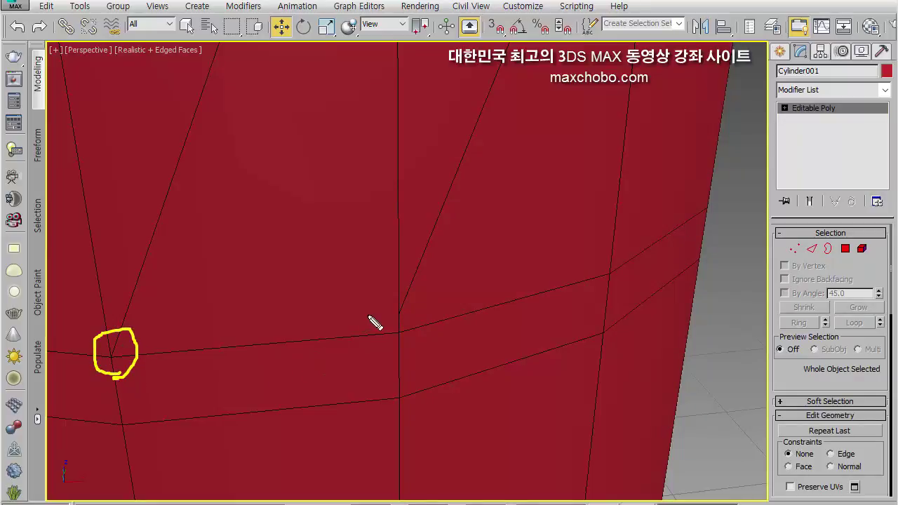
{"action": "left_click_drag", "start_coordinate": [409, 294], "coordinate": [361, 339]}
{"action": "left_click_drag", "start_coordinate": [378, 286], "coordinate": [412, 342]}
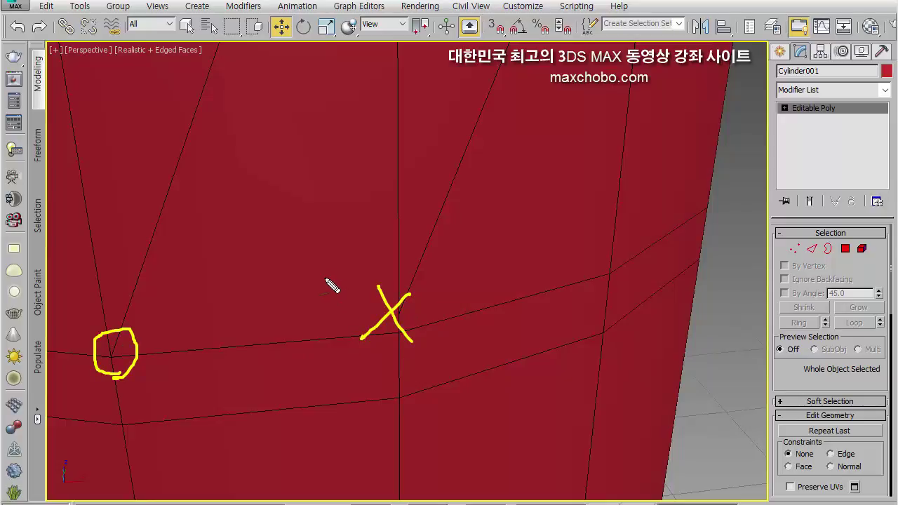
{"action": "key", "text": "Escape"}
{"action": "scroll", "coordinate": [325, 235], "scroll_direction": "down", "scroll_amount": 5}
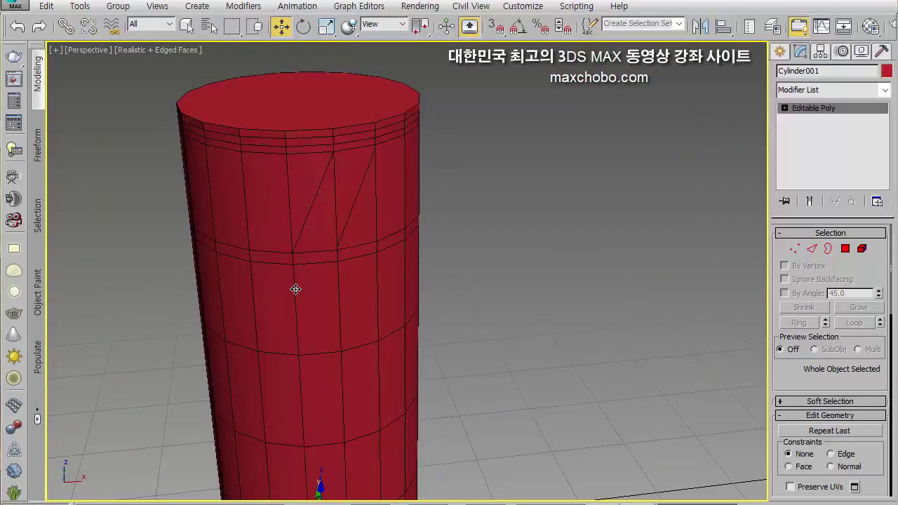
{"action": "middle_click_drag", "start_coordinate": [296, 289], "coordinate": [308, 282]}
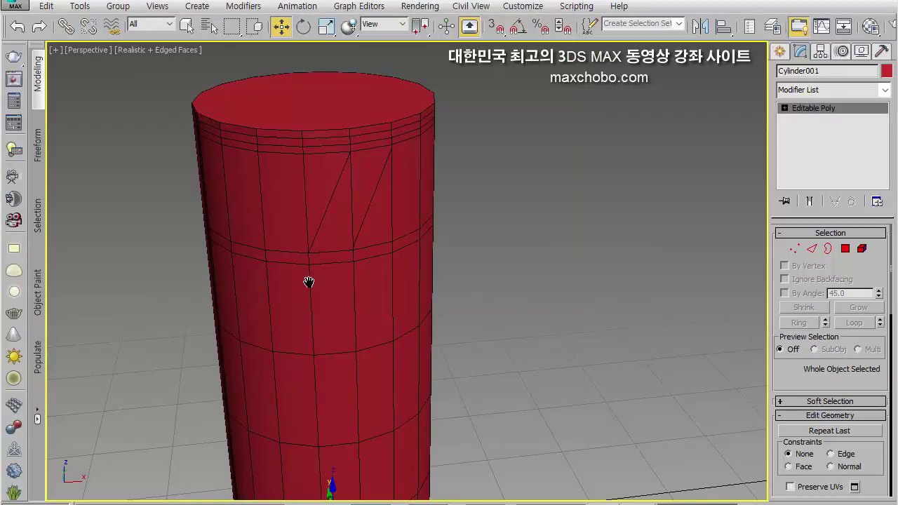
{"action": "key", "text": "shift+alt+s"}
{"action": "scroll", "coordinate": [307, 277], "scroll_direction": "up", "scroll_amount": 5}
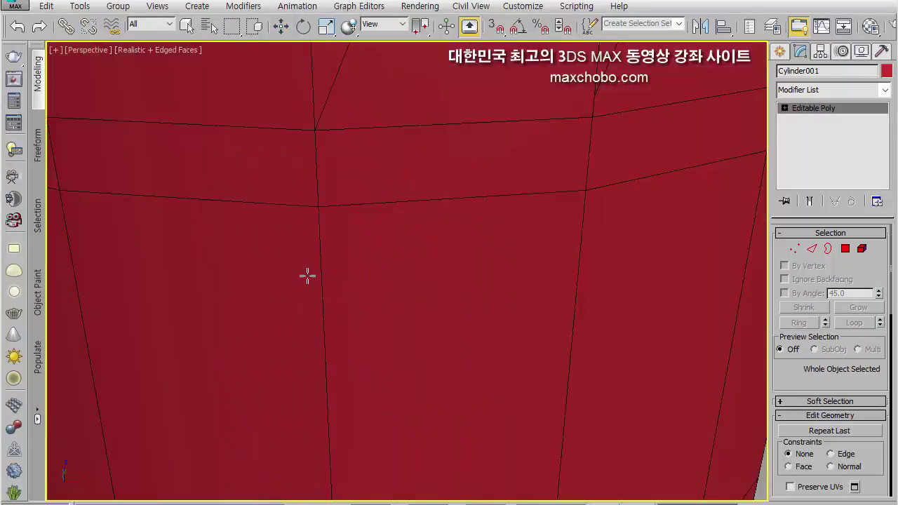
{"action": "scroll", "coordinate": [307, 274], "scroll_direction": "down", "scroll_amount": 3}
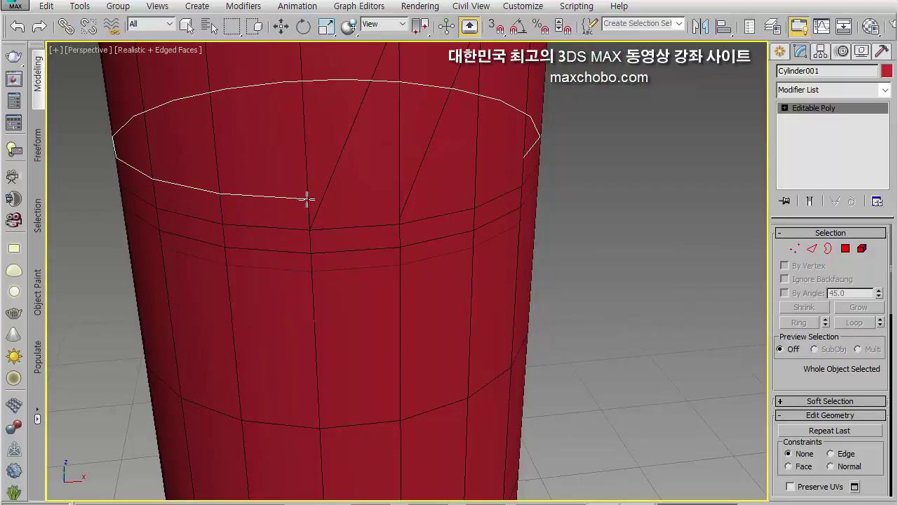
{"action": "key", "text": "w"}
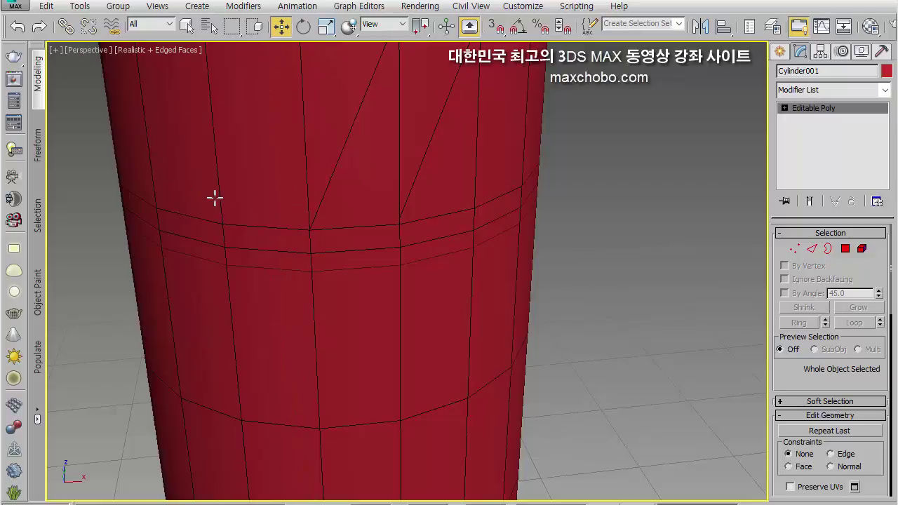
{"action": "middle_click_drag", "start_coordinate": [288, 260], "coordinate": [226, 281], "text": "alt"}
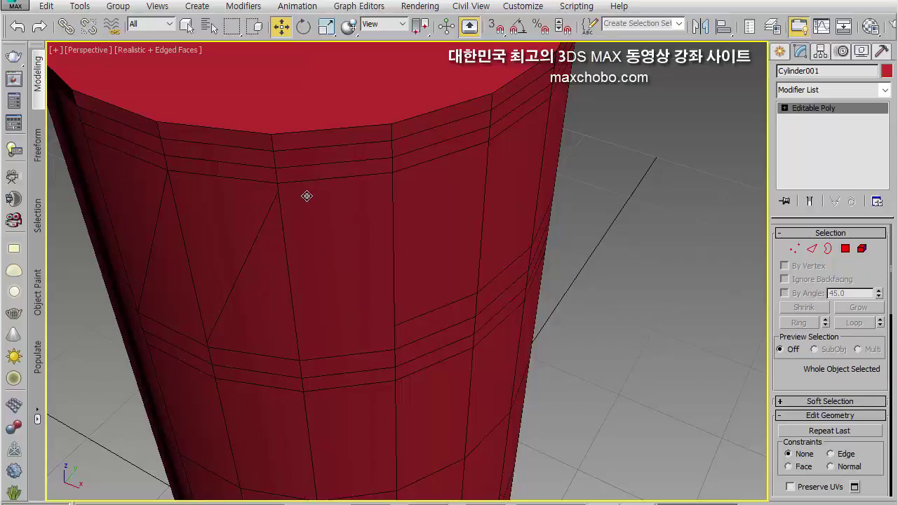
{"action": "mouse_move", "coordinate": [281, 180]}
{"action": "left_mouse_down"}
{"action": "mouse_move", "coordinate": [306, 354]}
{"action": "mouse_move", "coordinate": [367, 350]}
{"action": "mouse_move", "coordinate": [391, 327]}
{"action": "mouse_move", "coordinate": [393, 180]}
{"action": "mouse_move", "coordinate": [312, 176]}
{"action": "mouse_move", "coordinate": [258, 203]}
{"action": "mouse_move", "coordinate": [284, 198]}
{"action": "left_mouse_up"}
{"action": "key", "text": "Escape"}
{"action": "key", "text": "Escape"}
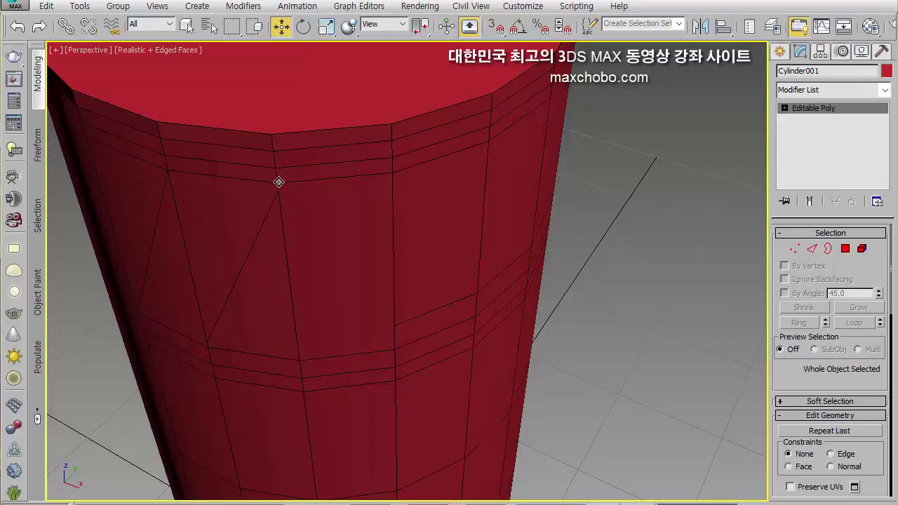
{"action": "left_click_drag", "start_coordinate": [278, 182], "coordinate": [209, 348]}
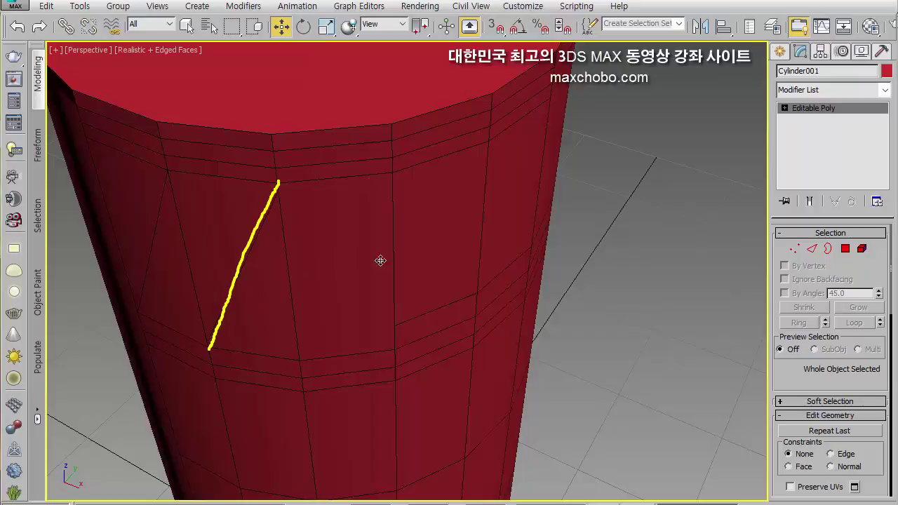
{"action": "left_click_drag", "start_coordinate": [361, 290], "coordinate": [306, 283]}
{"action": "key", "text": "Escape"}
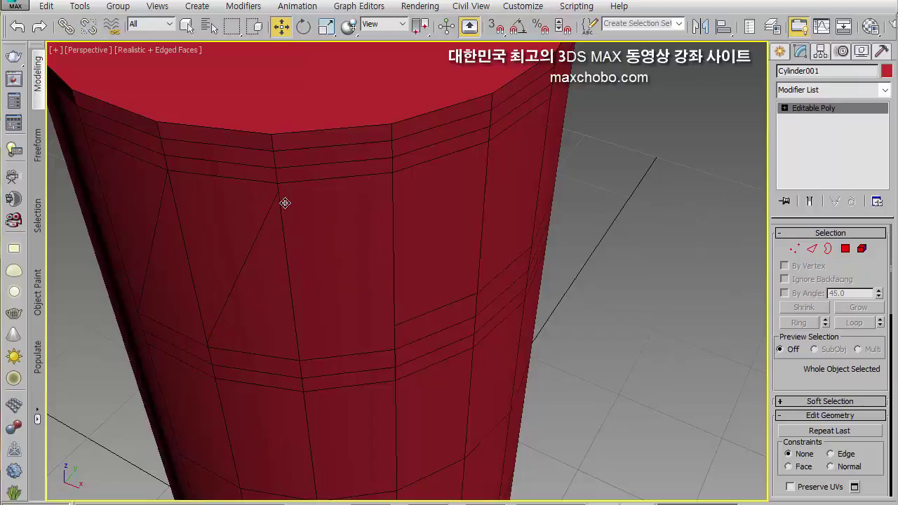
{"action": "scroll", "coordinate": [285, 203], "scroll_direction": "up", "scroll_amount": 5}
{"action": "scroll", "coordinate": [284, 203], "scroll_direction": "down", "scroll_amount": 3}
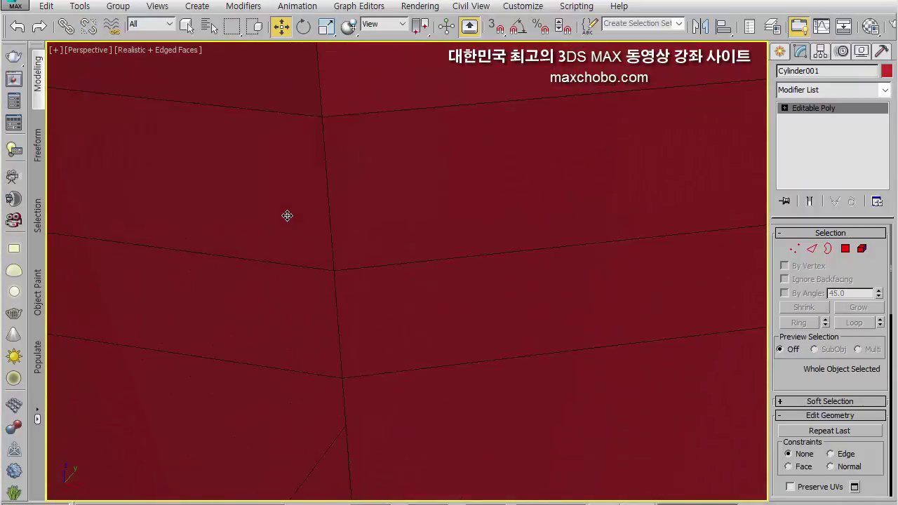
{"action": "scroll", "coordinate": [287, 216], "scroll_direction": "down", "scroll_amount": 1}
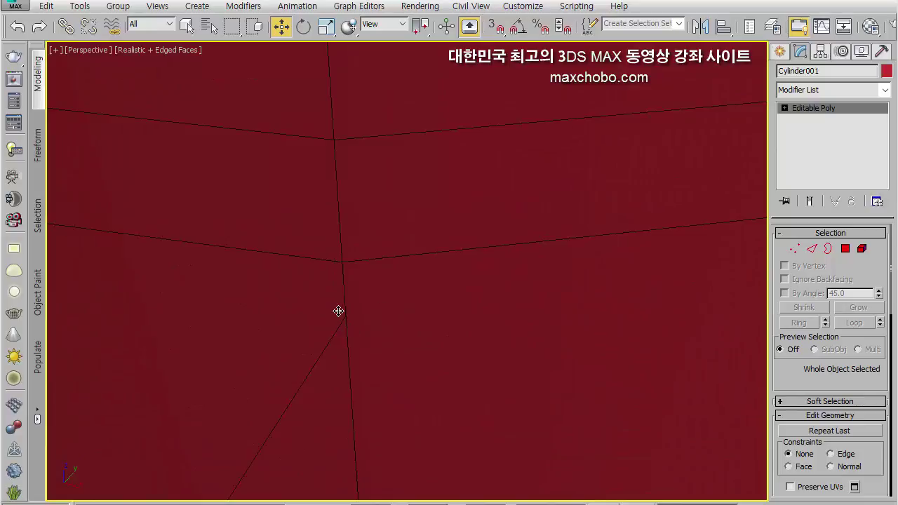
{"action": "scroll", "coordinate": [338, 310], "scroll_direction": "down", "scroll_amount": 4}
{"action": "scroll", "coordinate": [374, 347], "scroll_direction": "up", "scroll_amount": 1}
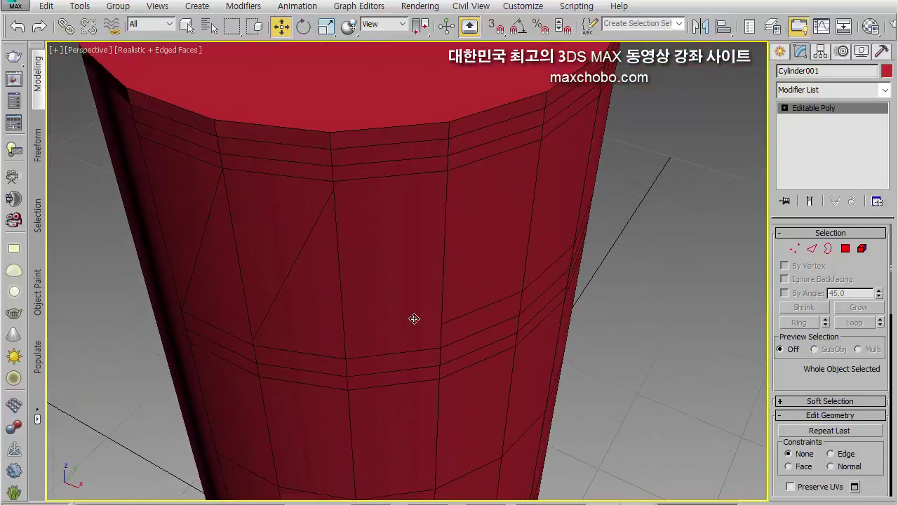
{"action": "scroll", "coordinate": [414, 319], "scroll_direction": "down", "scroll_amount": 3}
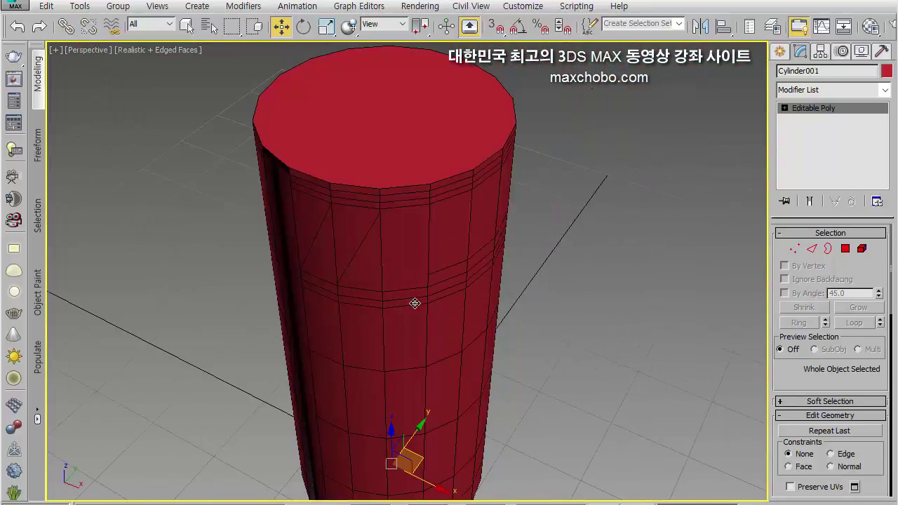
View Cylinder001 from the side, zoomed in, and start Swift Loop (Shift+Alt+W) for a vertical loop.
{"action": "middle_click_drag", "start_coordinate": [411, 301], "coordinate": [422, 284], "text": "alt"}
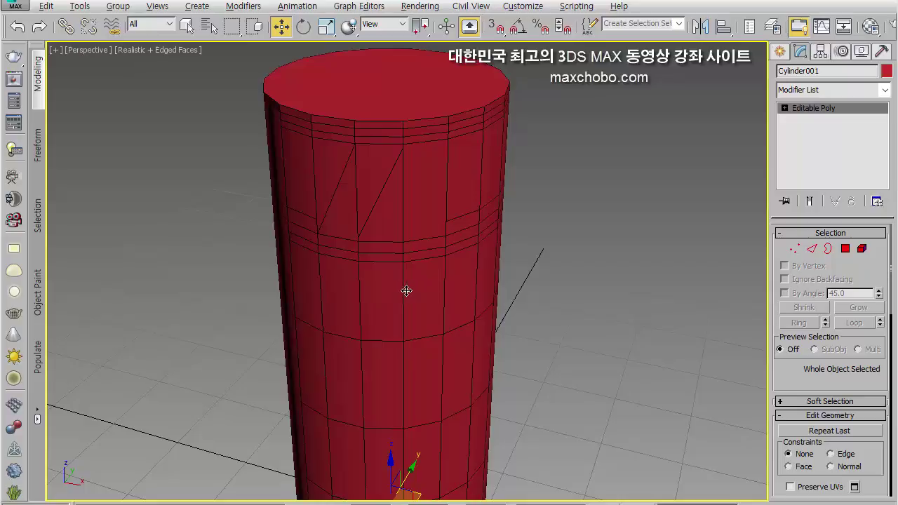
{"action": "middle_click_drag", "start_coordinate": [407, 291], "coordinate": [426, 259], "text": "alt"}
{"action": "scroll", "coordinate": [426, 259], "scroll_direction": "up", "scroll_amount": 2}
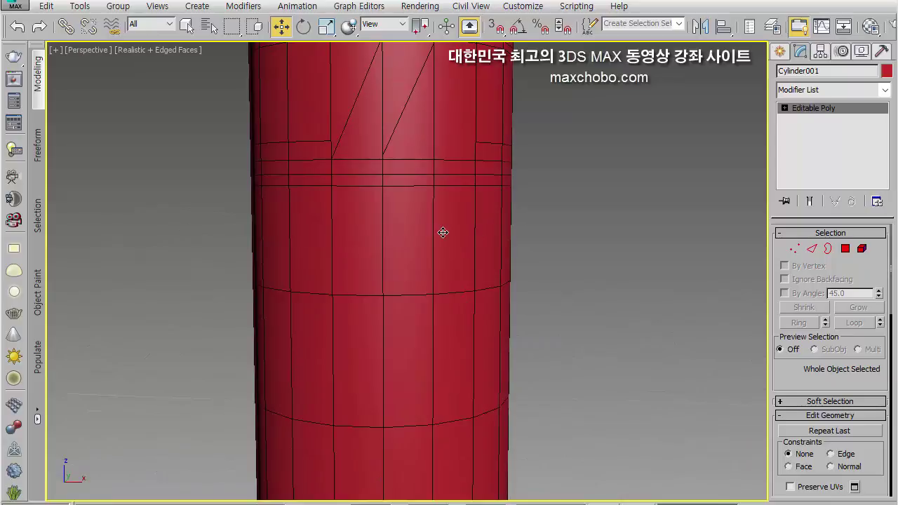
{"action": "key", "text": "shift+alt+w"}
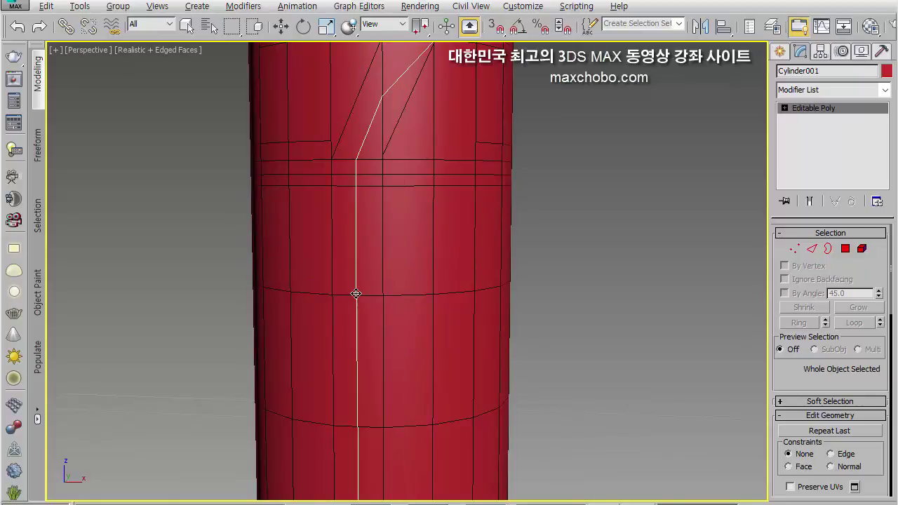
Place a vertical edge loop down Cylinder001's side, then frame the top rim's diagonal cuts.
{"action": "left_click", "coordinate": [403, 293]}
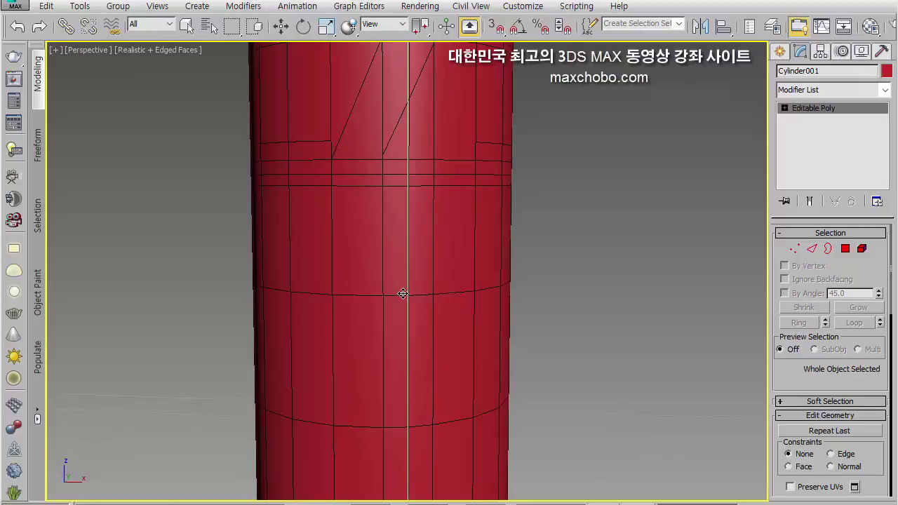
{"action": "key", "text": "w"}
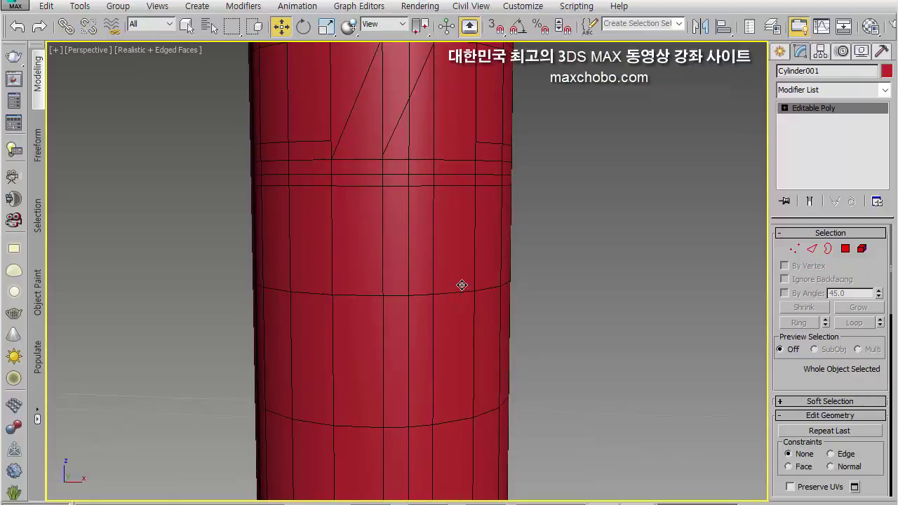
{"action": "middle_click_drag", "start_coordinate": [433, 245], "coordinate": [416, 291]}
{"action": "scroll", "coordinate": [395, 226], "scroll_direction": "up", "scroll_amount": 4}
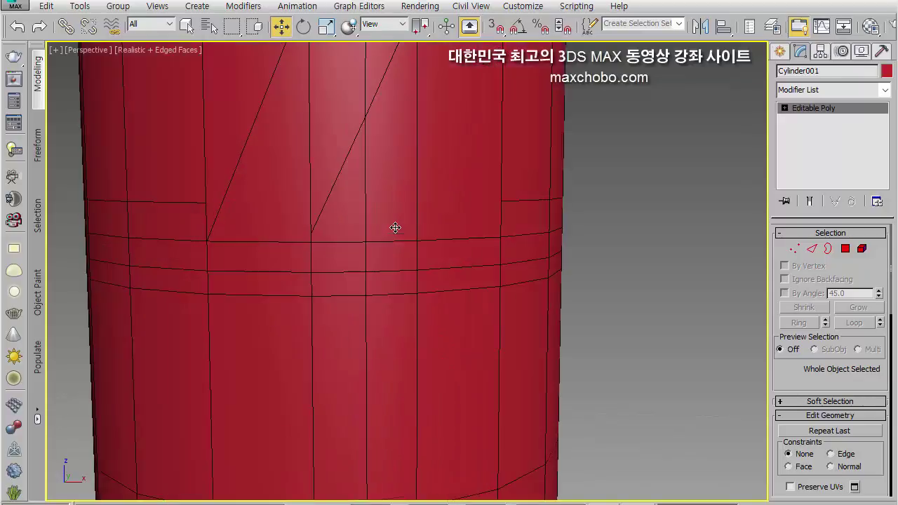
{"action": "middle_click_drag", "start_coordinate": [395, 203], "coordinate": [387, 259]}
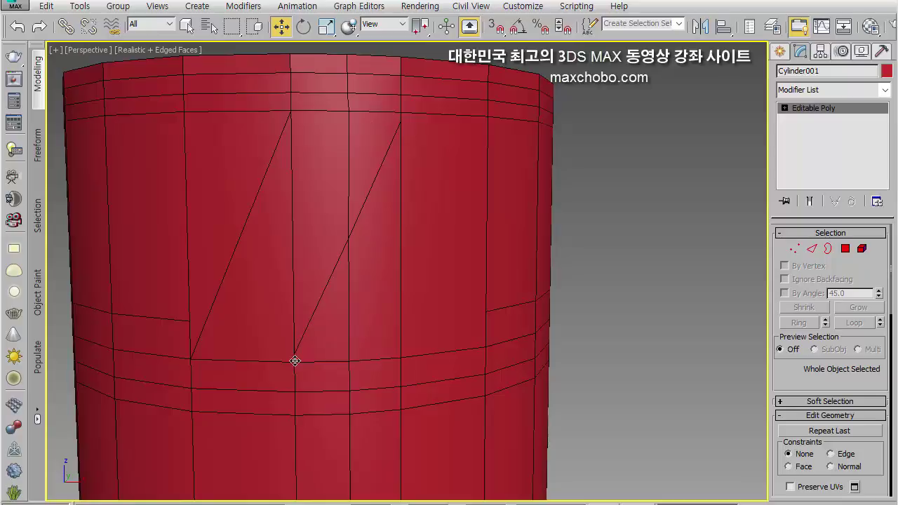
{"action": "mouse_move", "coordinate": [314, 318]}
{"action": "left_mouse_down"}
{"action": "mouse_move", "coordinate": [404, 109]}
{"action": "mouse_move", "coordinate": [399, 352]}
{"action": "left_mouse_up"}
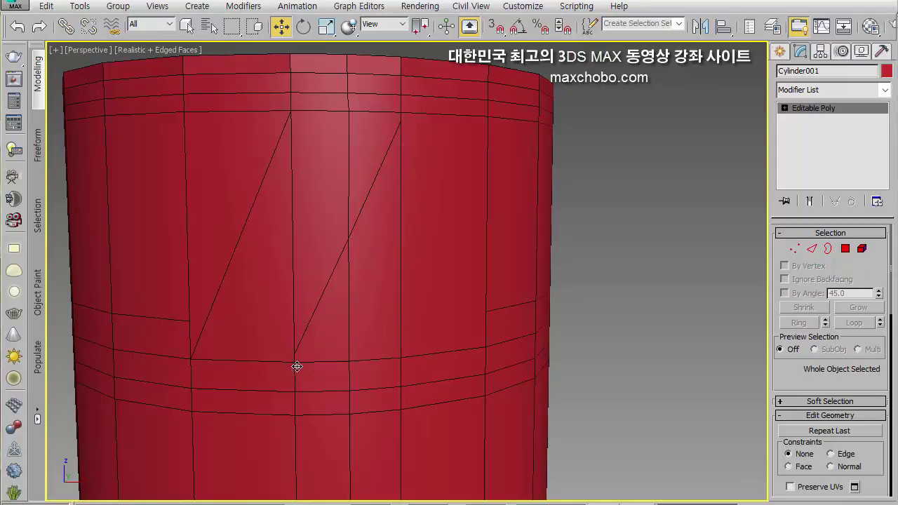
{"action": "mouse_move", "coordinate": [292, 359]}
{"action": "left_mouse_down"}
{"action": "mouse_move", "coordinate": [359, 241]}
{"action": "mouse_move", "coordinate": [354, 365]}
{"action": "mouse_move", "coordinate": [295, 363]}
{"action": "left_mouse_up"}
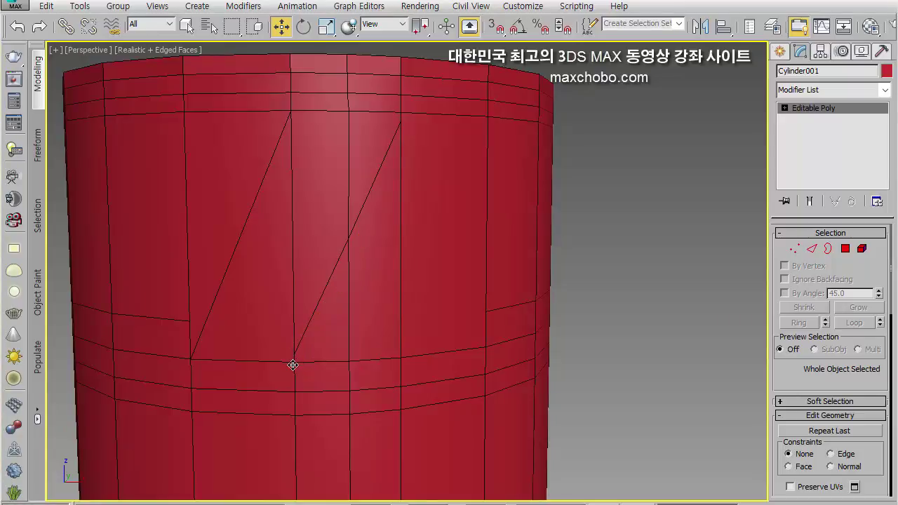
{"action": "mouse_move", "coordinate": [292, 359]}
{"action": "left_mouse_down"}
{"action": "mouse_move", "coordinate": [350, 236]}
{"action": "mouse_move", "coordinate": [352, 366]}
{"action": "mouse_move", "coordinate": [291, 367]}
{"action": "mouse_move", "coordinate": [349, 284]}
{"action": "mouse_move", "coordinate": [350, 240]}
{"action": "mouse_move", "coordinate": [399, 120]}
{"action": "mouse_move", "coordinate": [401, 352]}
{"action": "mouse_move", "coordinate": [339, 363]}
{"action": "left_mouse_up"}
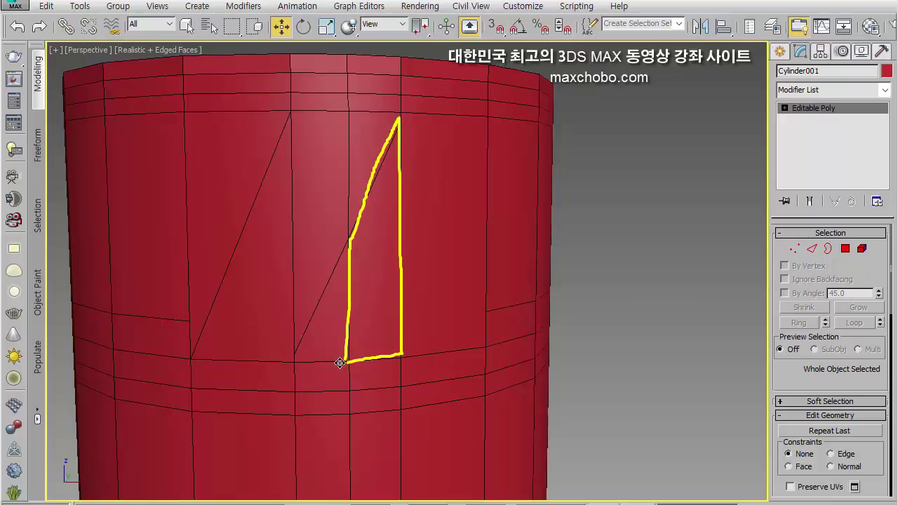
{"action": "mouse_move", "coordinate": [295, 108]}
{"action": "left_mouse_down"}
{"action": "mouse_move", "coordinate": [293, 346]}
{"action": "mouse_move", "coordinate": [352, 230]}
{"action": "mouse_move", "coordinate": [352, 102]}
{"action": "mouse_move", "coordinate": [265, 103]}
{"action": "left_mouse_up"}
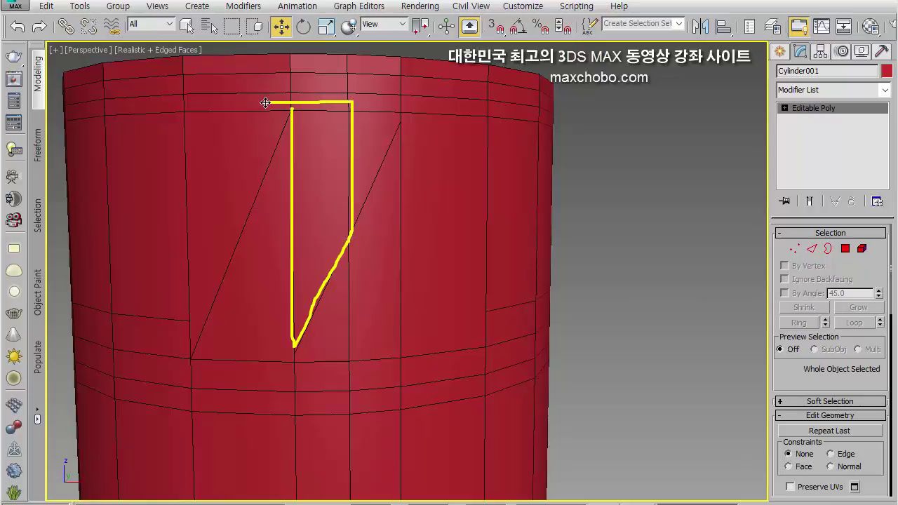
{"action": "left_click_drag", "start_coordinate": [349, 423], "coordinate": [353, 72]}
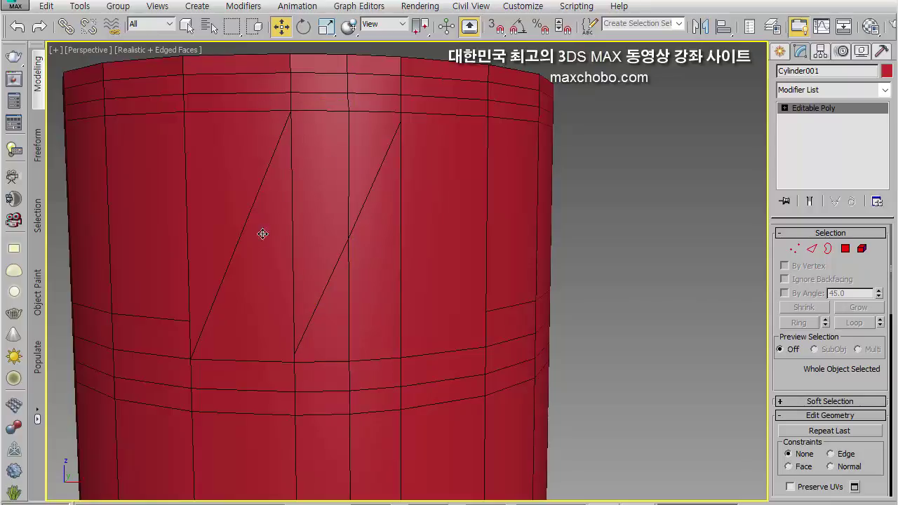
{"action": "scroll", "coordinate": [264, 237], "scroll_direction": "down", "scroll_amount": 5}
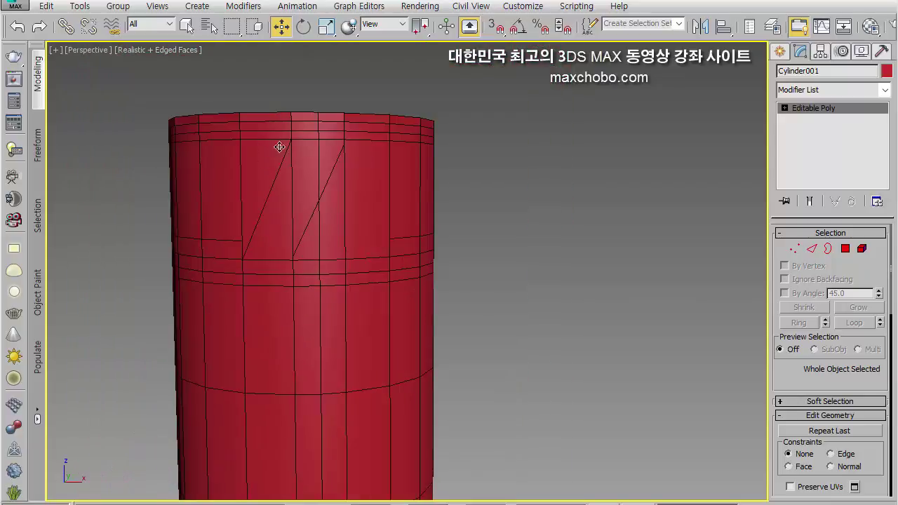
{"action": "left_click_drag", "start_coordinate": [270, 132], "coordinate": [268, 358]}
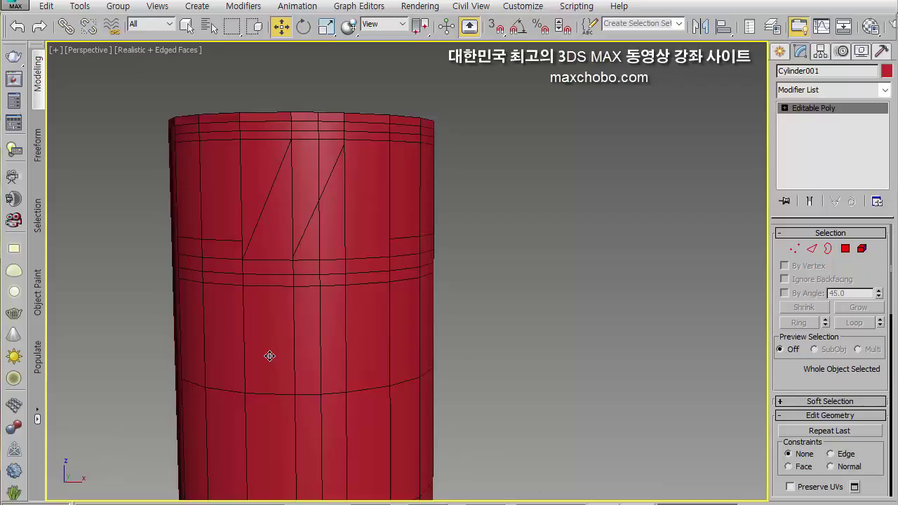
{"action": "middle_click_drag", "start_coordinate": [260, 276], "coordinate": [272, 266]}
{"action": "key", "text": "shift+alt+w"}
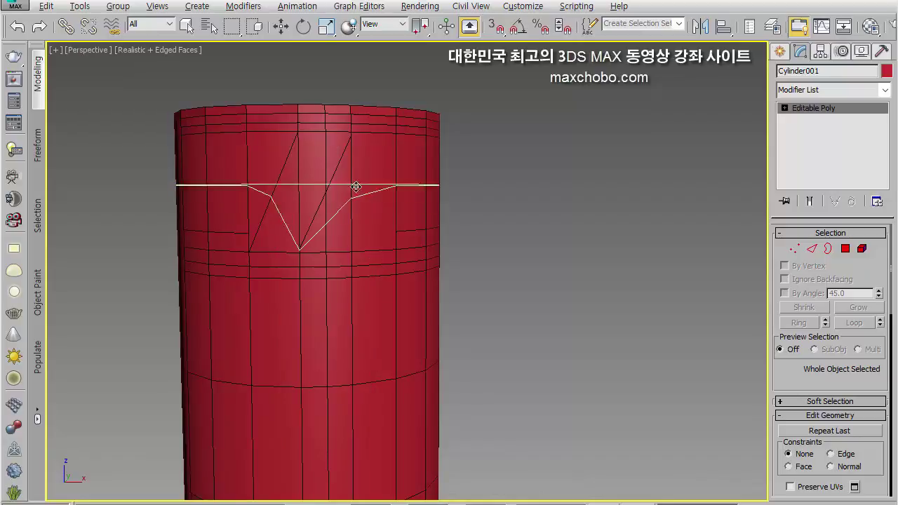
{"action": "middle_click_drag", "start_coordinate": [374, 265], "coordinate": [296, 301], "text": "alt"}
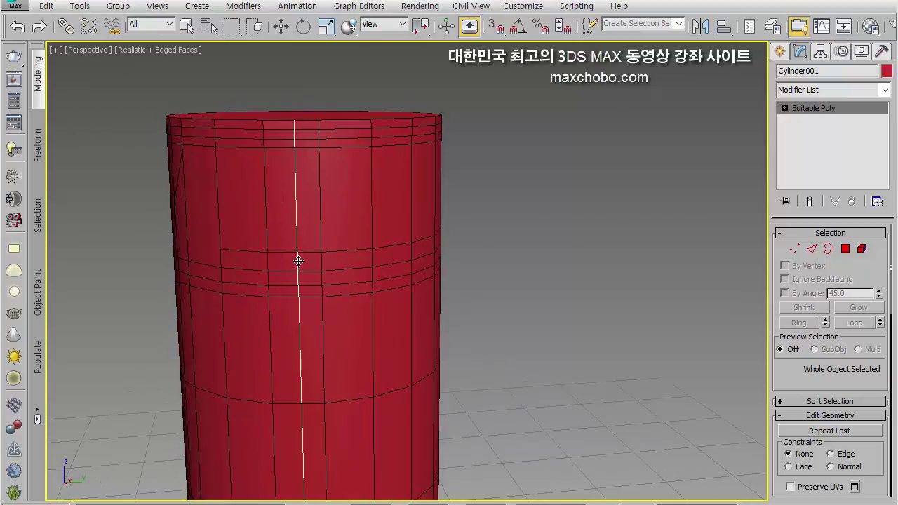
{"action": "key", "text": "w"}
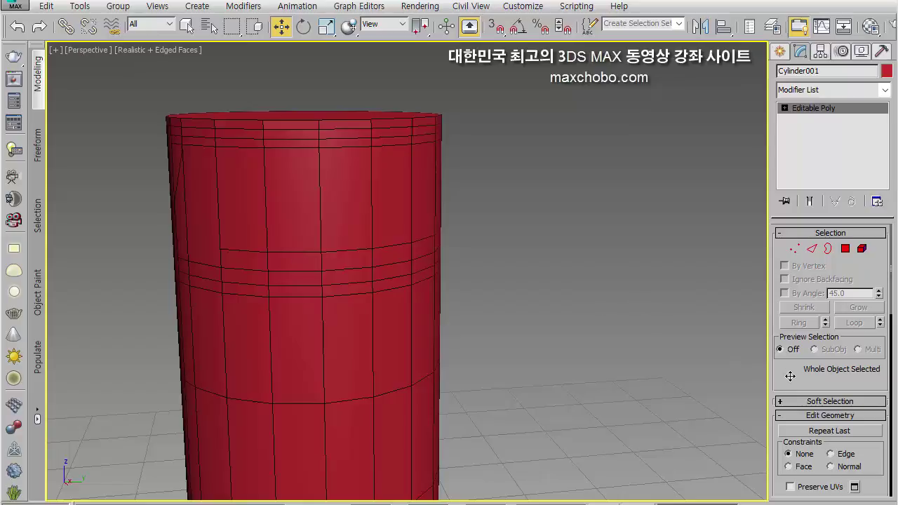
Enable Use NURMS Subdivision on Cylinder001 at 2 iterations and view its rounded top rim.
{"action": "left_click_drag", "start_coordinate": [789, 351], "coordinate": [763, 11]}
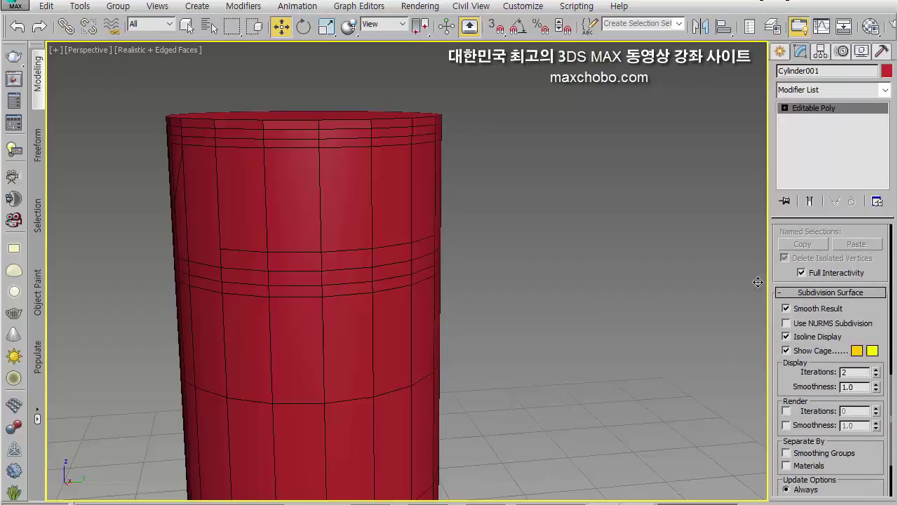
{"action": "left_click", "coordinate": [785, 323]}
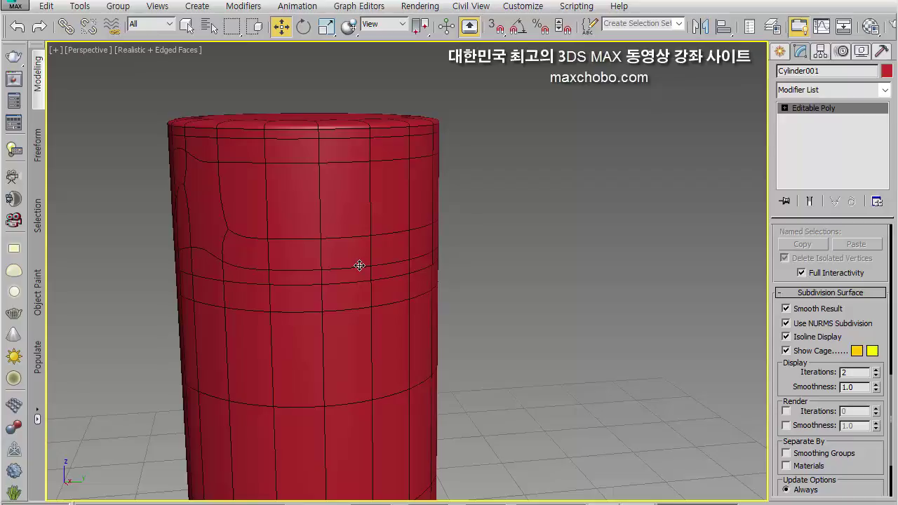
{"action": "scroll", "coordinate": [359, 265], "scroll_direction": "down", "scroll_amount": 5}
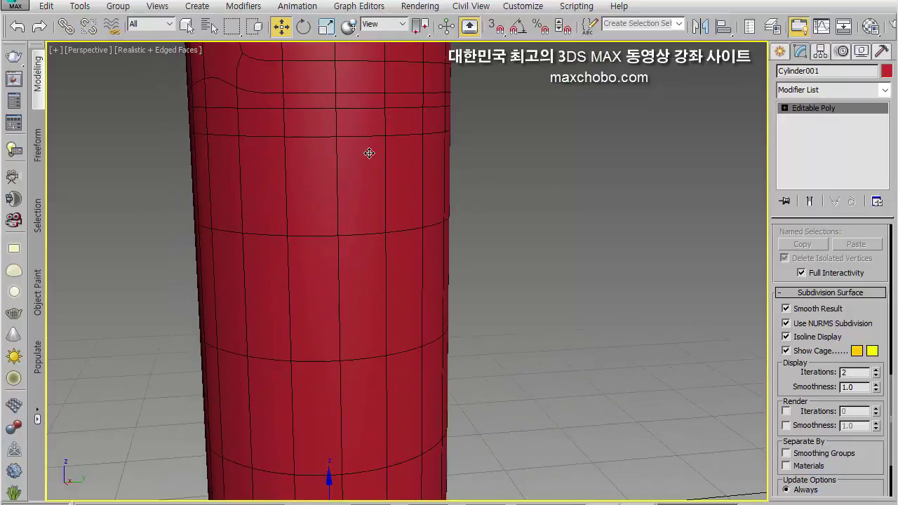
{"action": "middle_click_drag", "start_coordinate": [368, 173], "coordinate": [369, 218]}
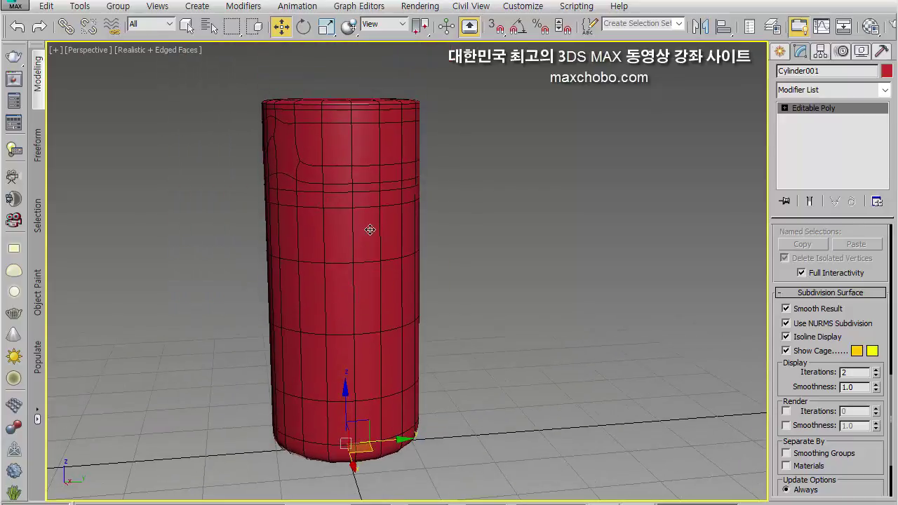